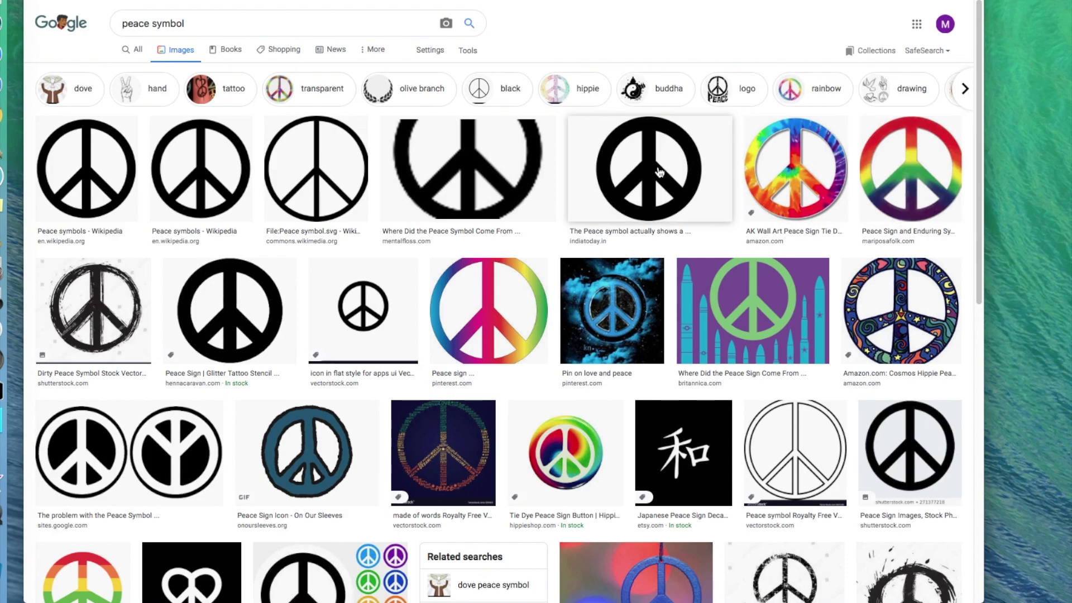
# - Drag the indiatoday solid black peace-symbol thumbnail onto the desktop to save it
pyautogui.moveTo(659, 168); pyautogui.dragTo(1063, 229)
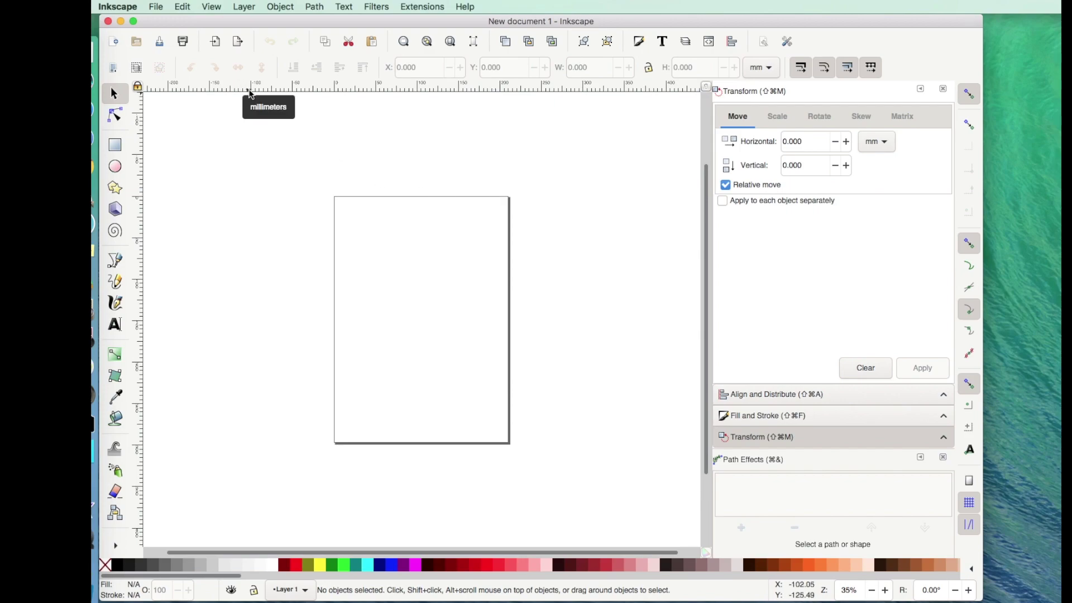
# - Import Unknown-1.png via File > Import as an embedded image
pyautogui.click(158, 7)
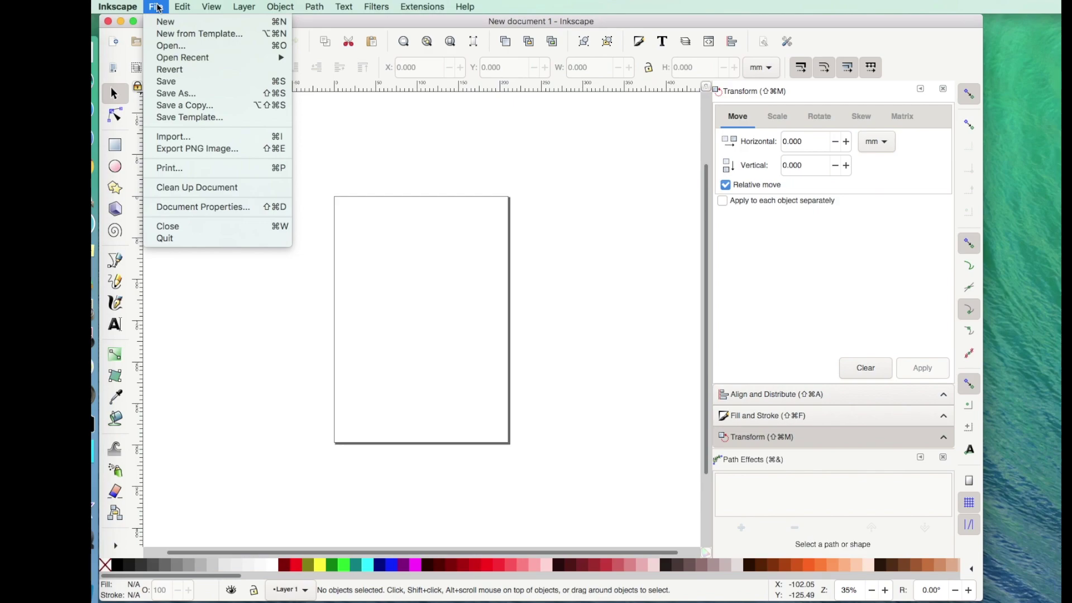
pyautogui.click(166, 136)
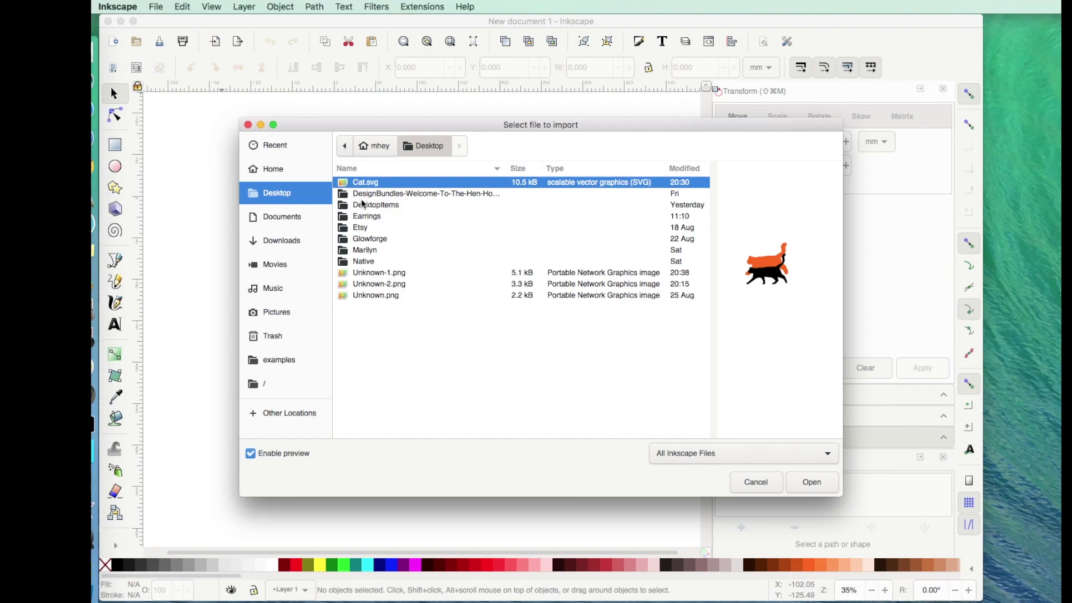
pyautogui.click(385, 273)
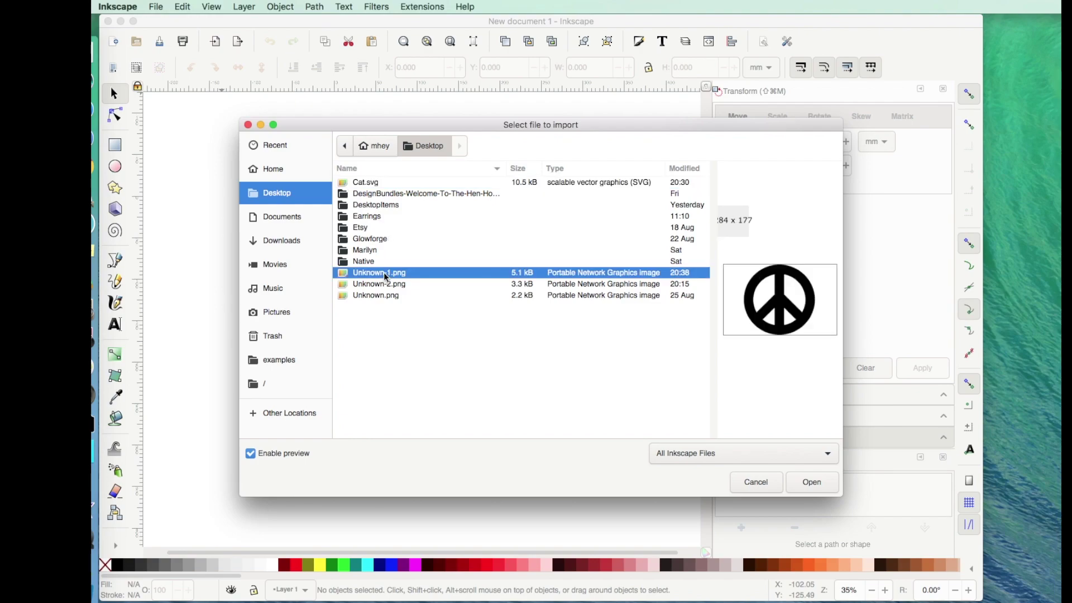
pyautogui.click(813, 485)
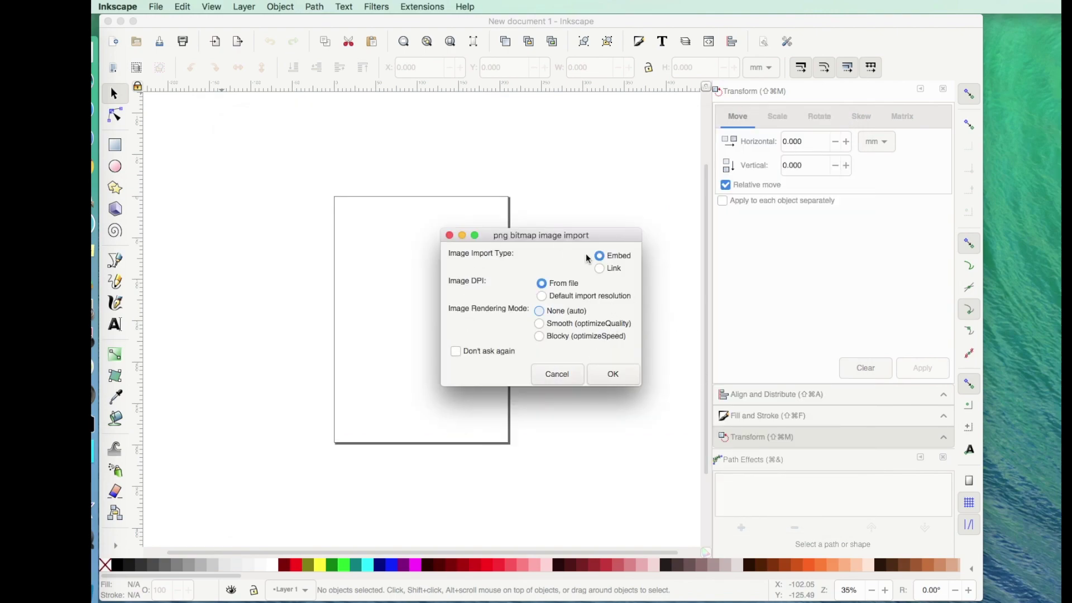
pyautogui.click(613, 375)
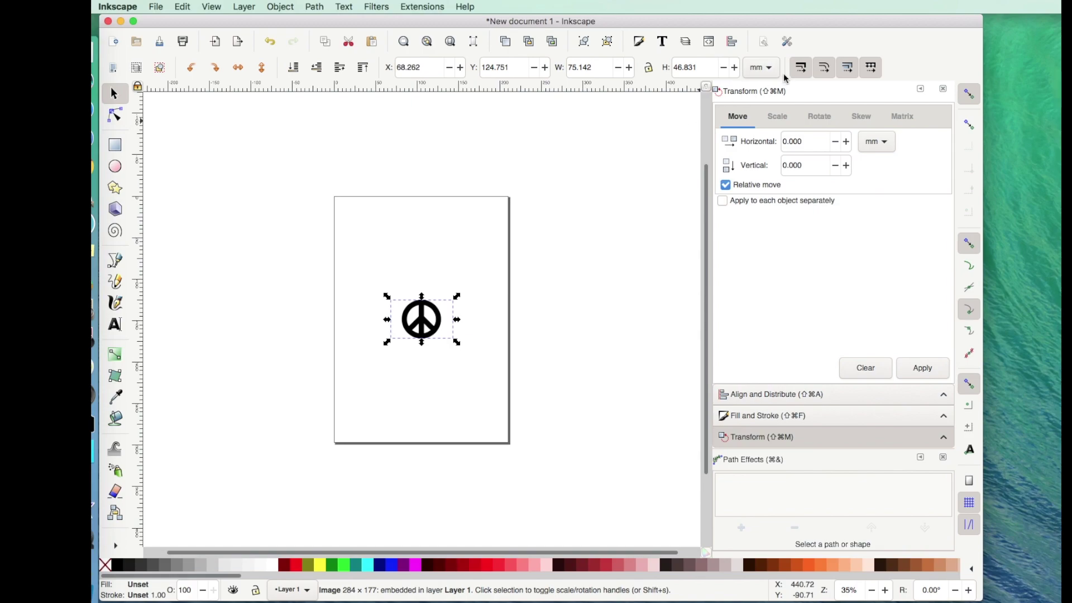
# - Switch toolbar units to inches and scale the image proportionally to 4 in tall
pyautogui.click(761, 67)
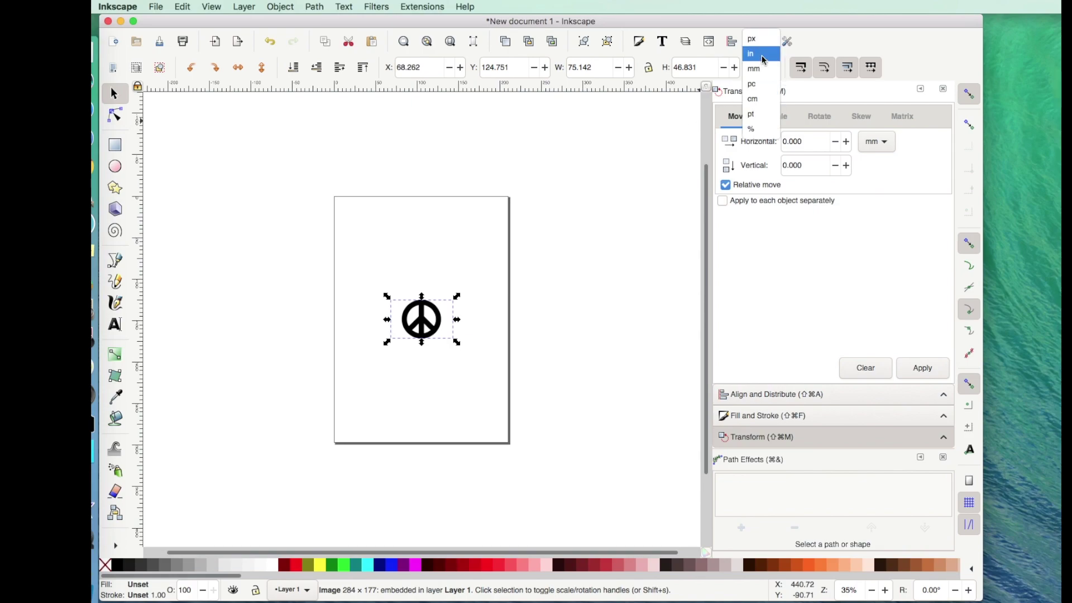
pyautogui.click(763, 54)
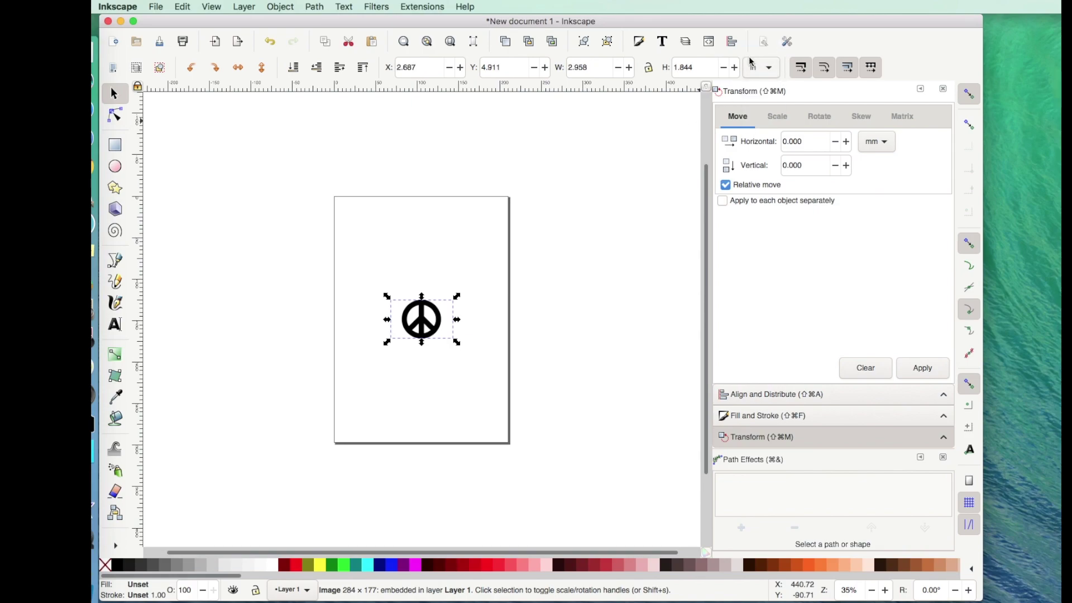
pyautogui.click(648, 68)
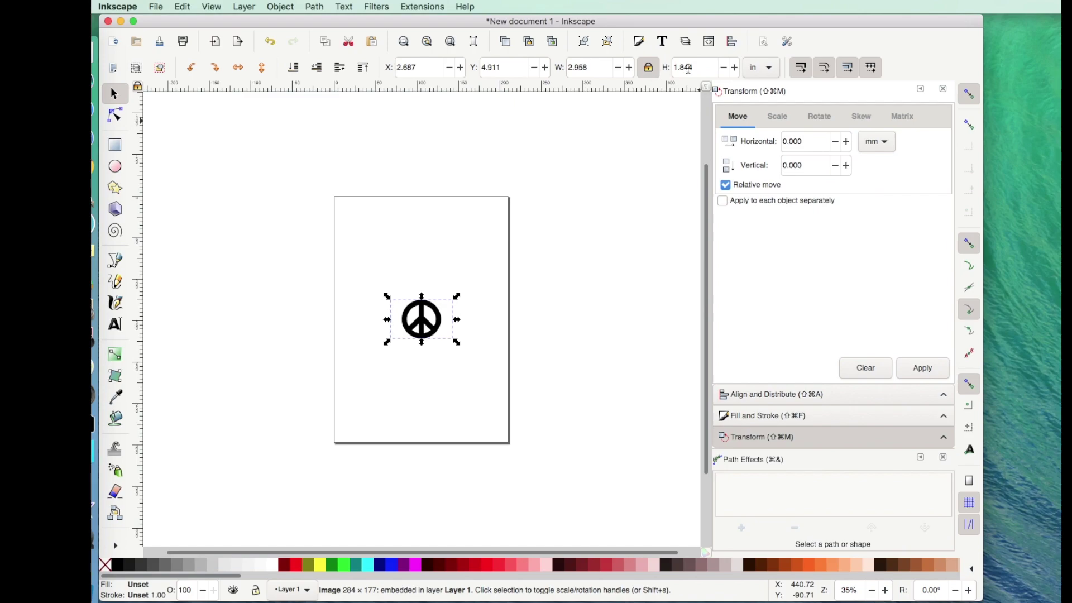
pyautogui.click(702, 68)
pyautogui.write('4')
pyautogui.press('Return')
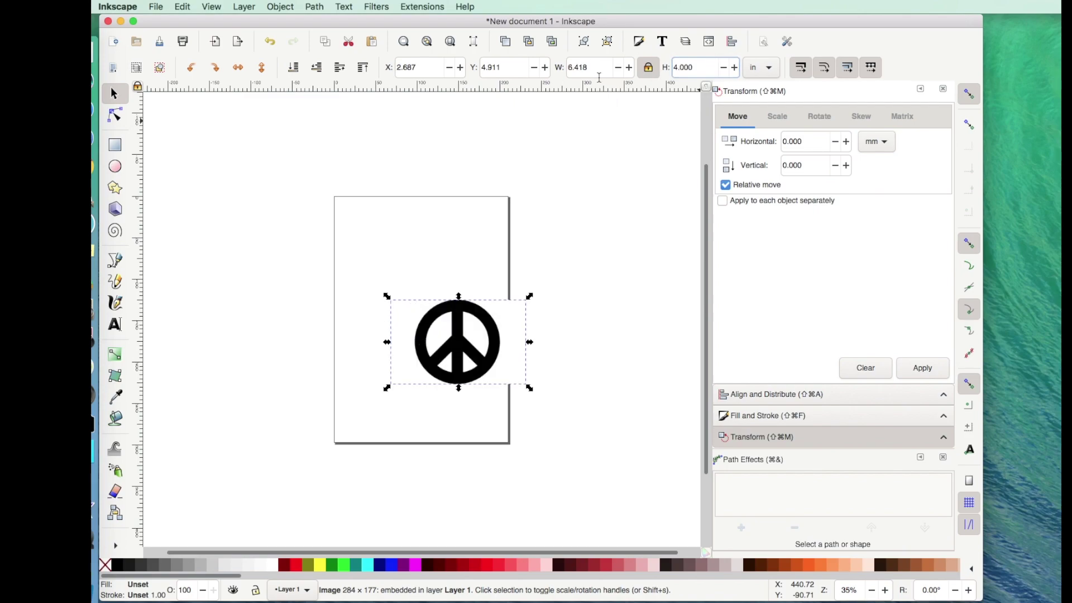
# - Move the enlarged peace image toward the page centre and zoom in on it
pyautogui.moveTo(492, 325); pyautogui.dragTo(461, 294)
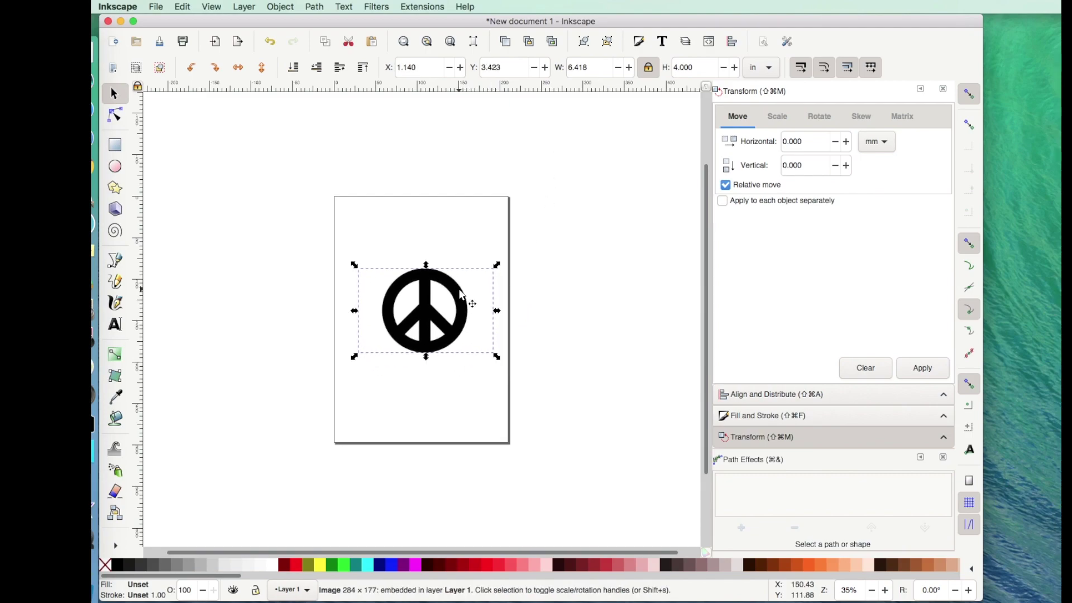
pyautogui.press('+')
pyautogui.press('+')
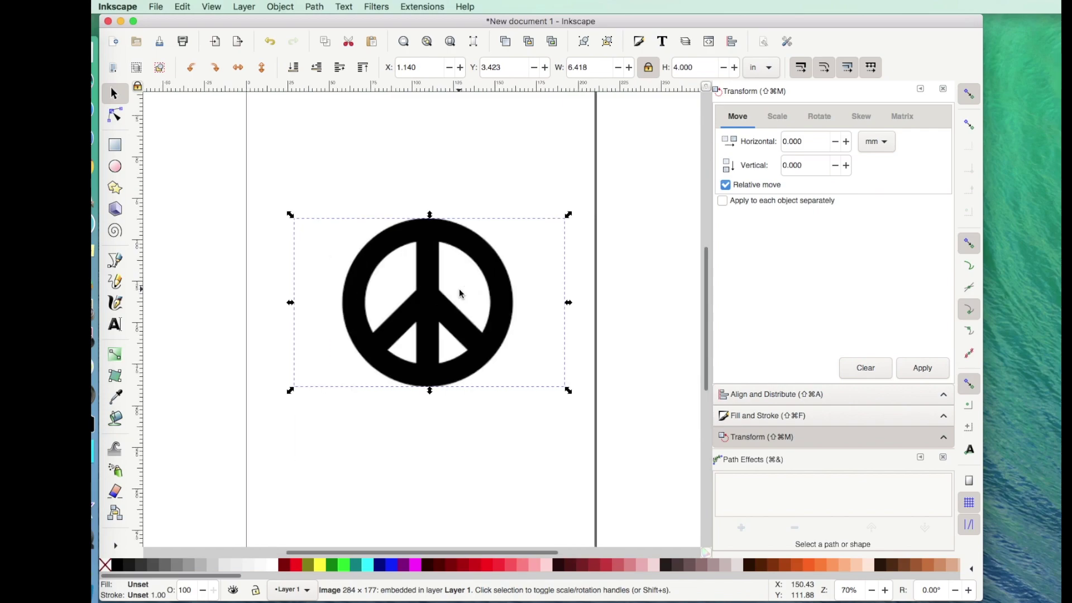
pyautogui.press('+')
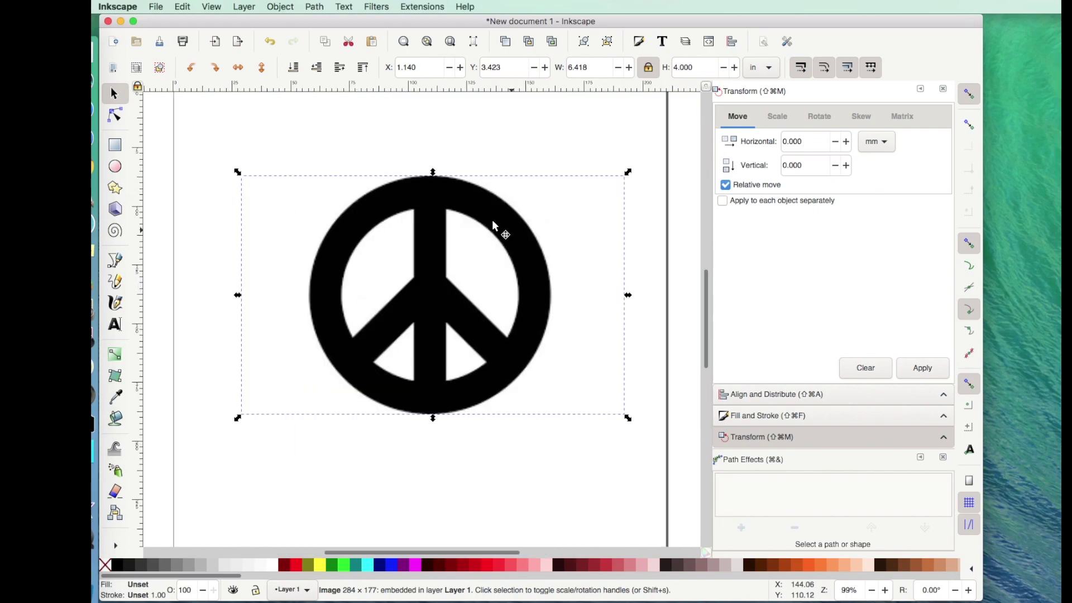
# - Trace the peace-symbol bitmap with Brightness cutoff (0.450) into a vector path
pyautogui.click(430, 235)
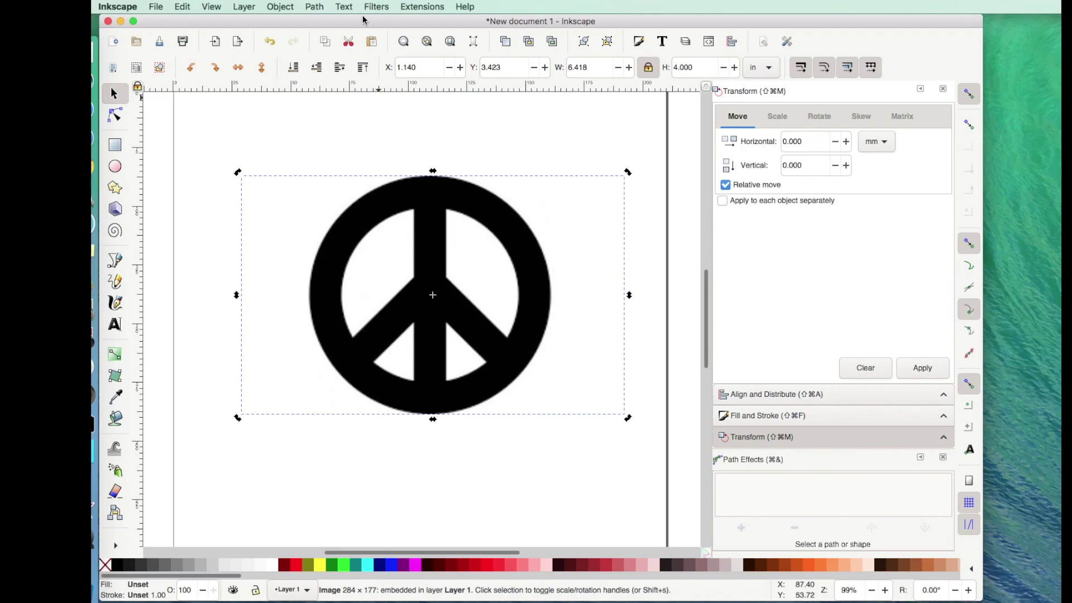
pyautogui.click(315, 7)
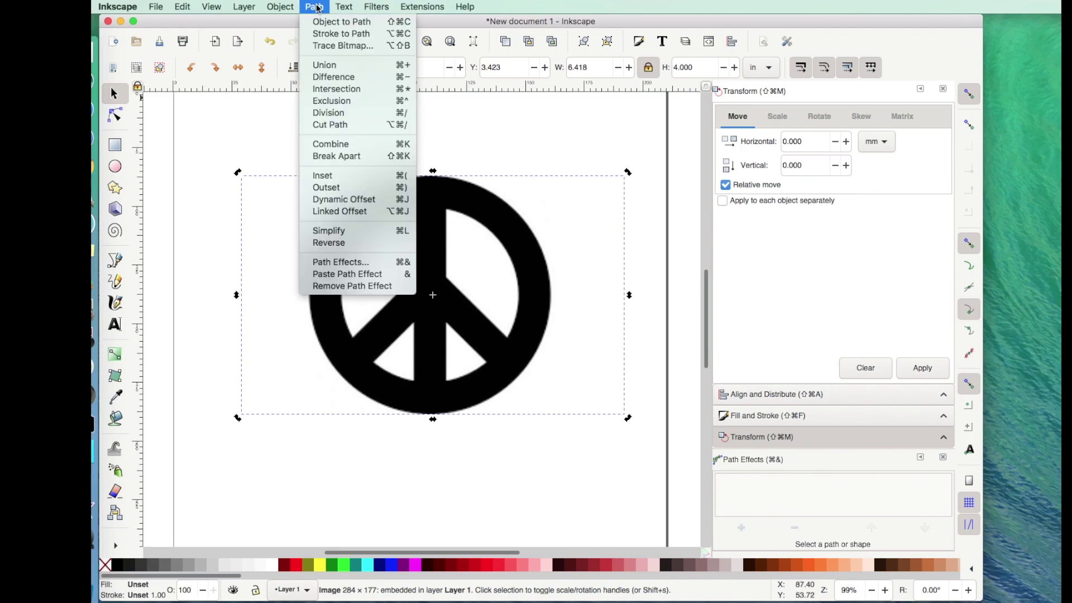
pyautogui.click(324, 47)
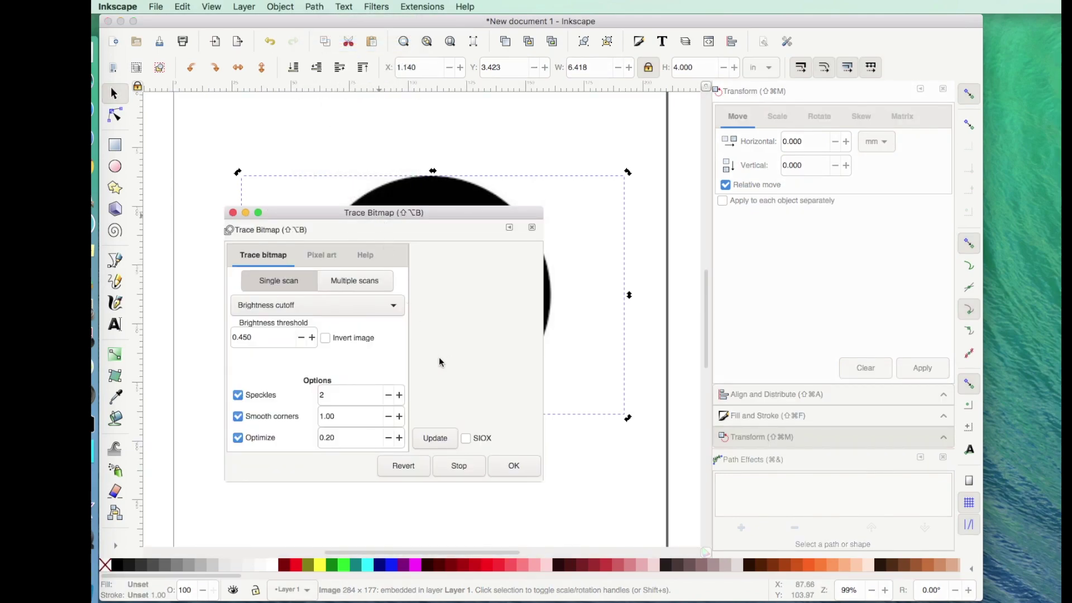
pyautogui.click(514, 466)
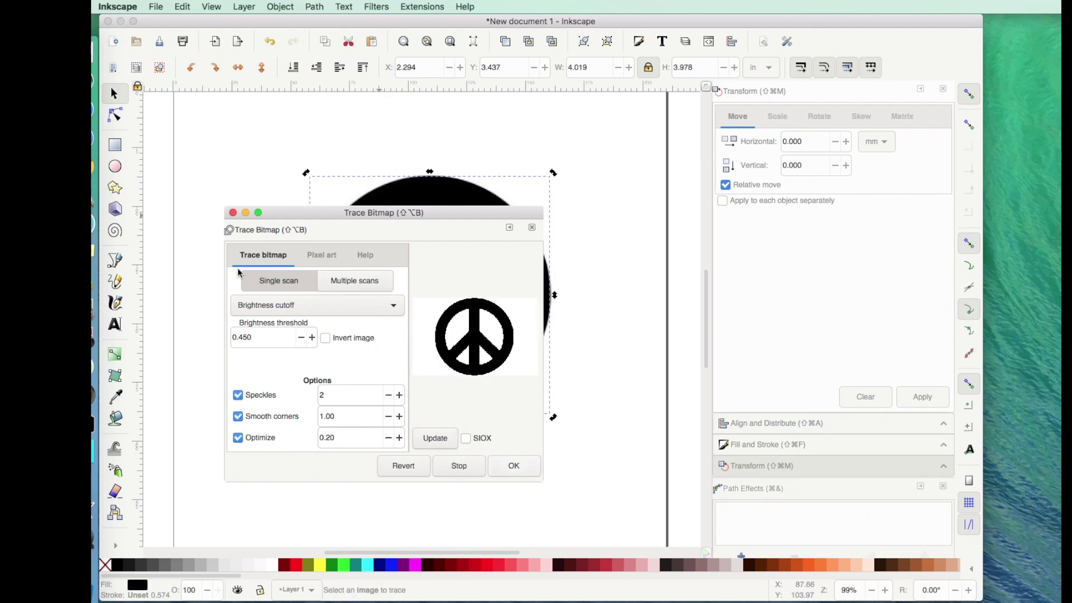
pyautogui.click(233, 213)
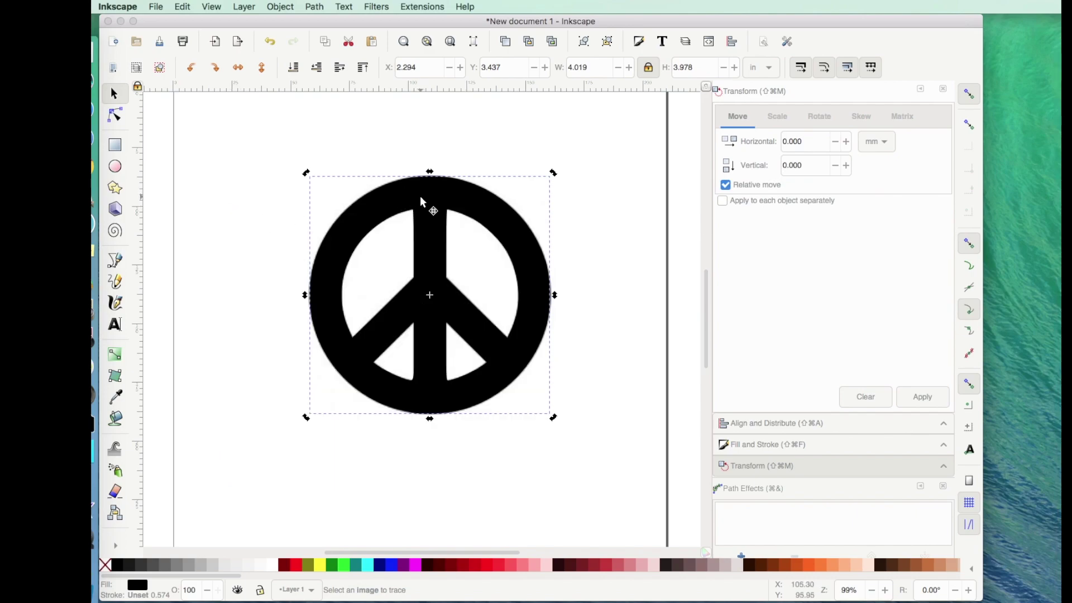
# - Pull the traced path off the original image and compare the two by selecting each
pyautogui.moveTo(422, 202)
pyautogui.mouseDown()
pyautogui.moveTo(339, 257)
pyautogui.moveTo(305, 300)
pyautogui.mouseUp()
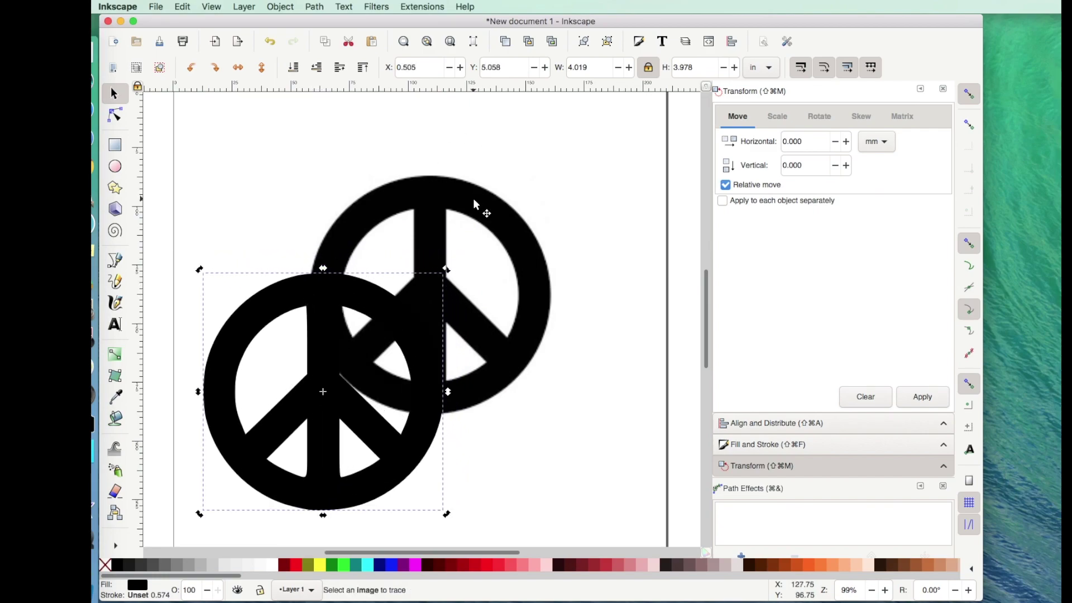
pyautogui.click(482, 212)
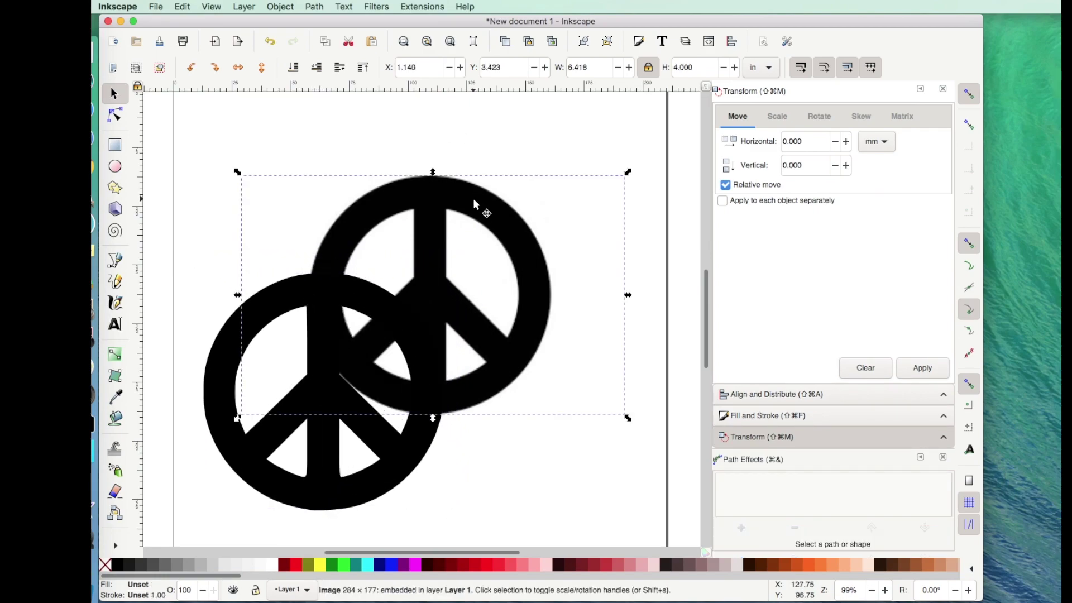
pyautogui.click(331, 474)
pyautogui.click(496, 221)
pyautogui.click(328, 486)
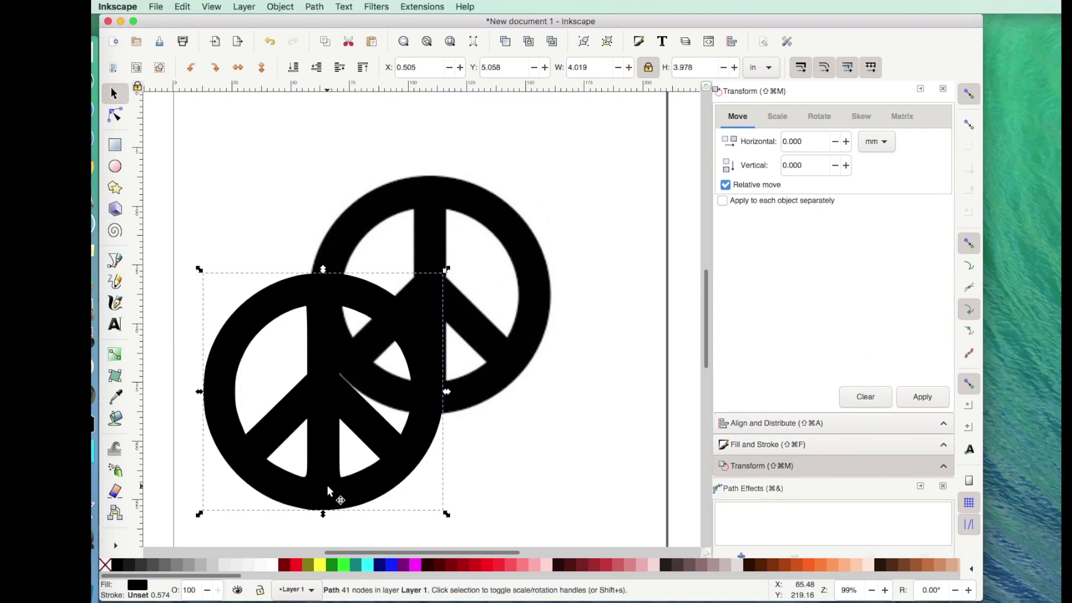
# - Check nodes with the Node tool, then move the traced path far down the page
pyautogui.click(115, 116)
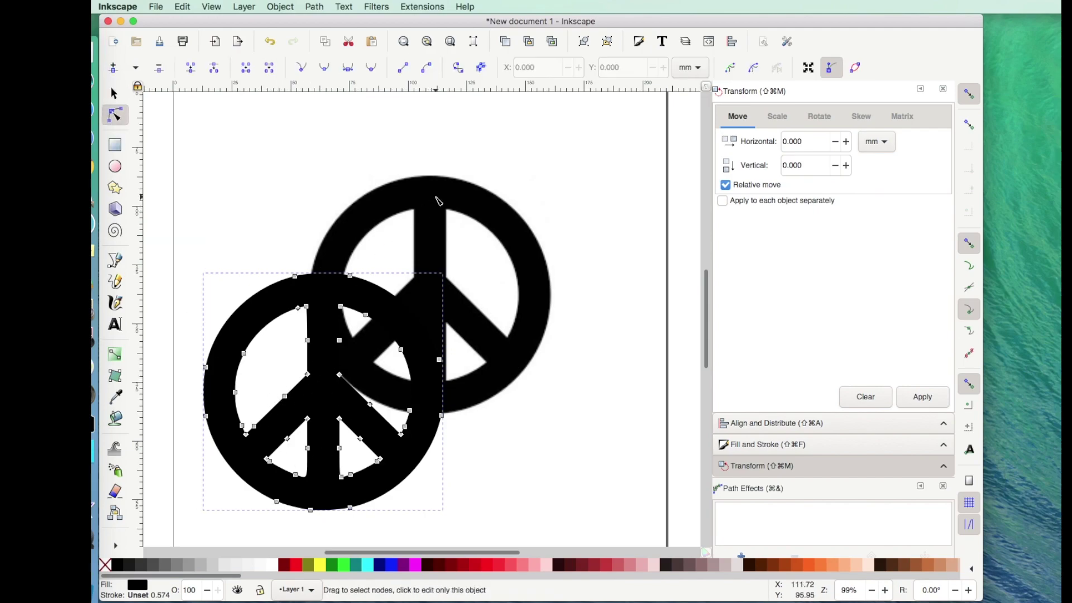
pyautogui.click(436, 200)
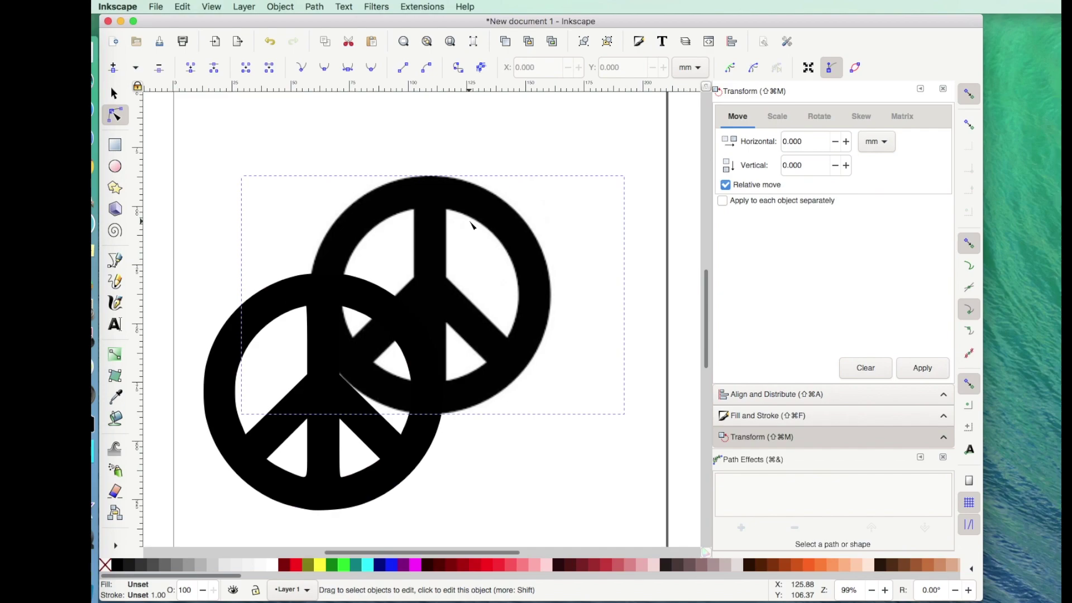
pyautogui.click(395, 463)
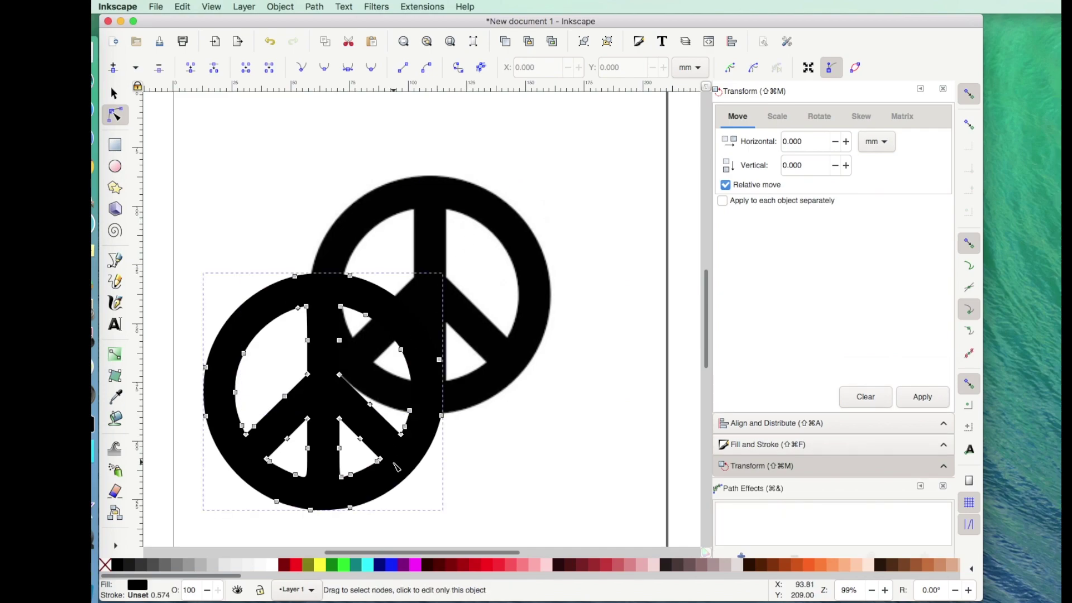
pyautogui.click(116, 95)
pyautogui.moveTo(247, 351); pyautogui.dragTo(245, 486)
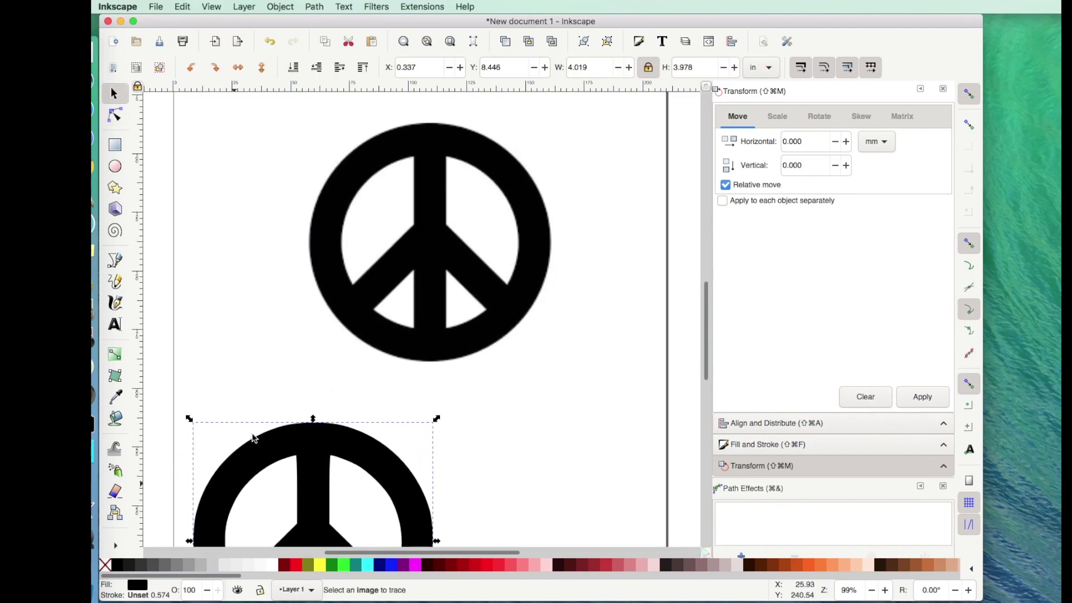
pyautogui.click(419, 250)
# - Delete the original bitmap, centre the traced peace sign on the page, and fill it teal
pyautogui.press('Delete')
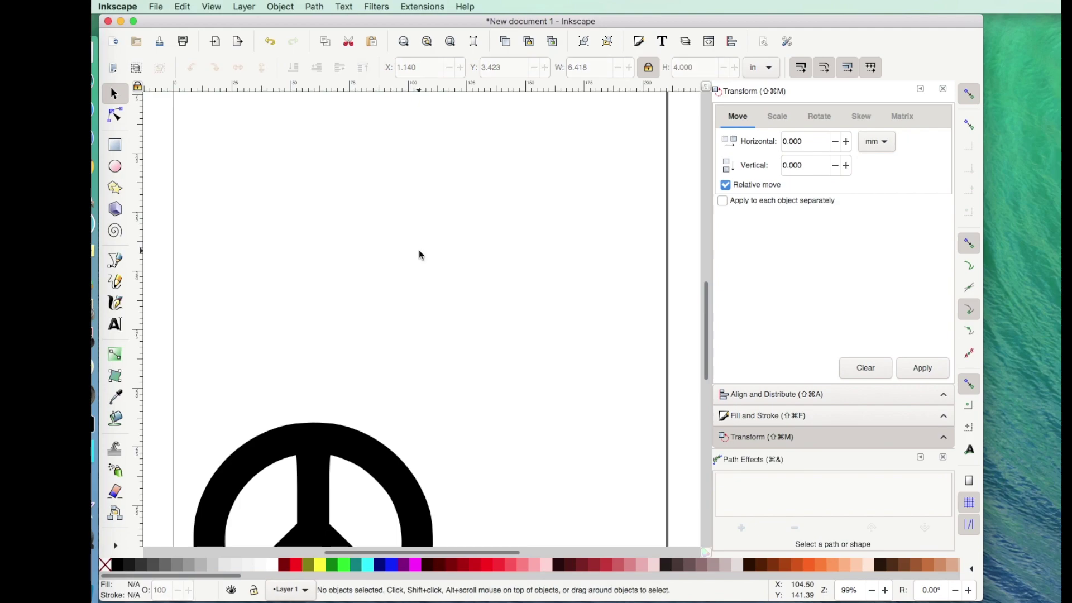
pyautogui.moveTo(345, 451); pyautogui.dragTo(452, 219)
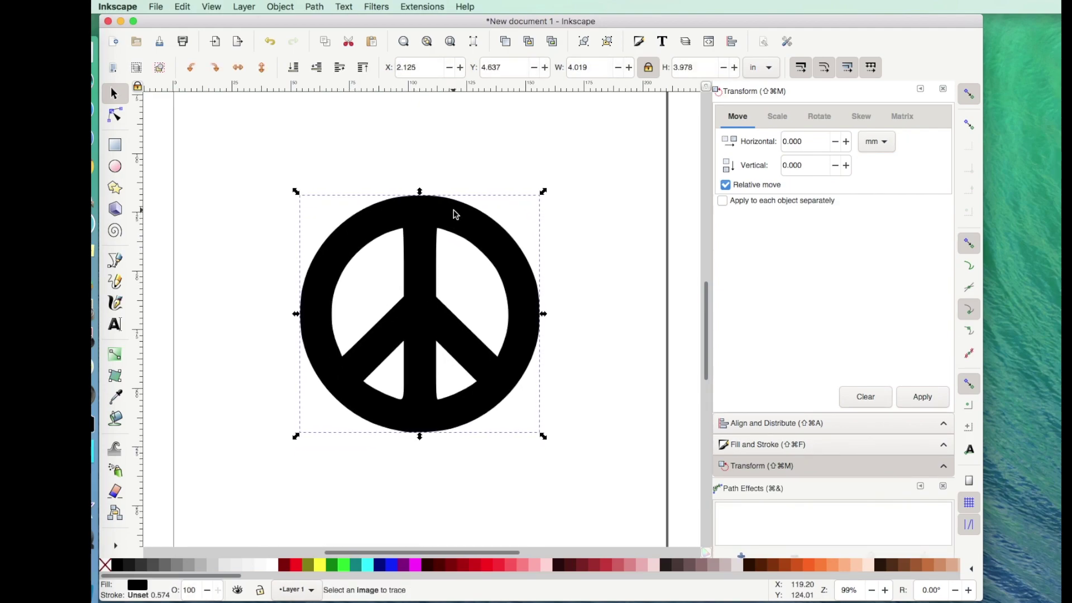
pyautogui.click(358, 565)
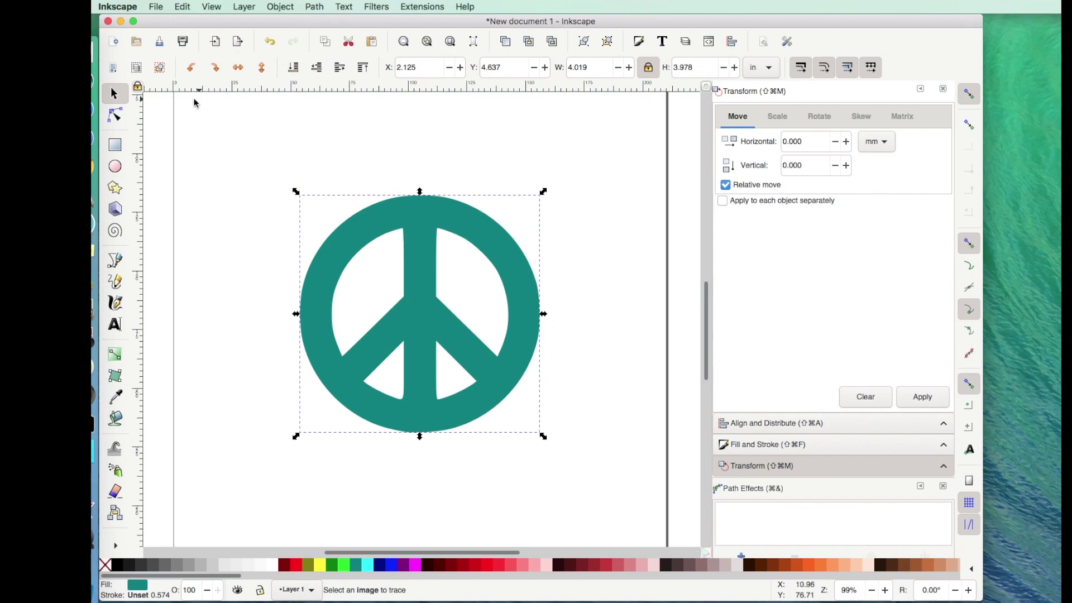
pyautogui.click(114, 94)
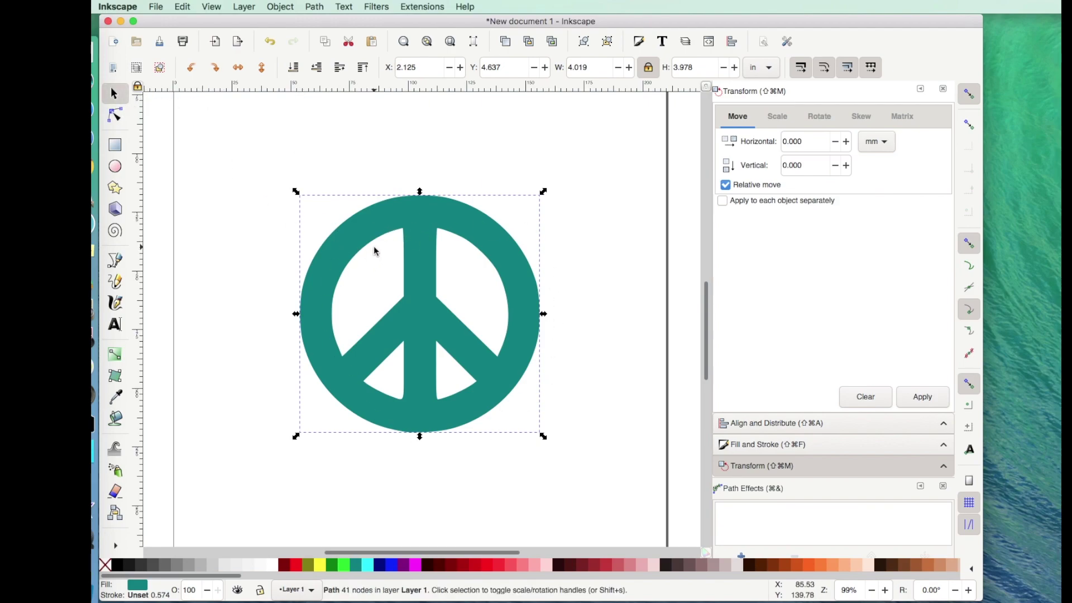
# - Apply Path > Linked Offset and drag its top handle upward to thicken the peace sign
pyautogui.click(316, 8)
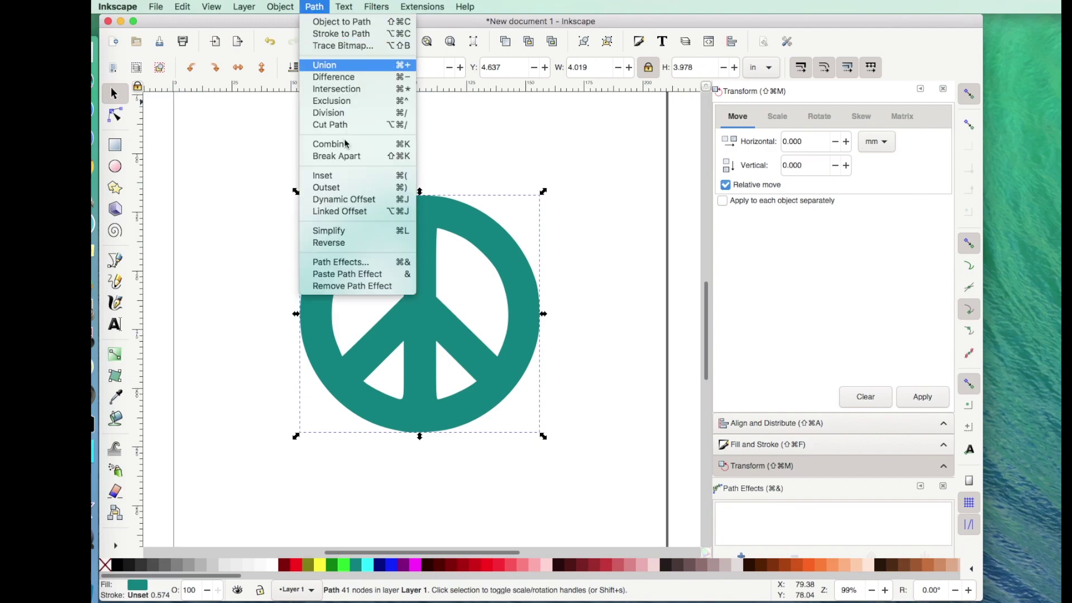
pyautogui.click(353, 212)
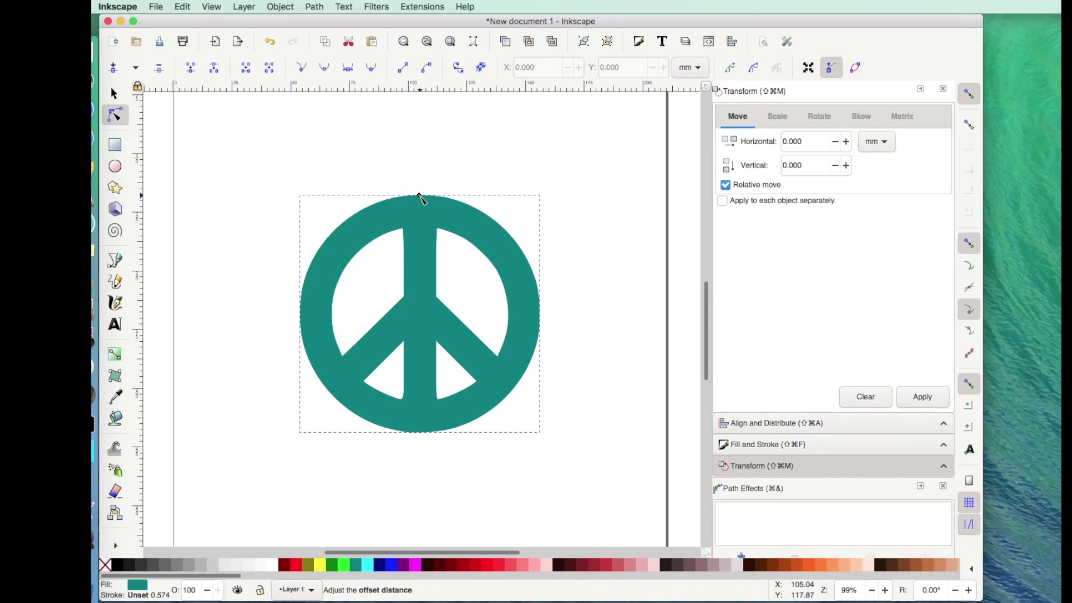
pyautogui.moveTo(419, 195); pyautogui.dragTo(419, 190)
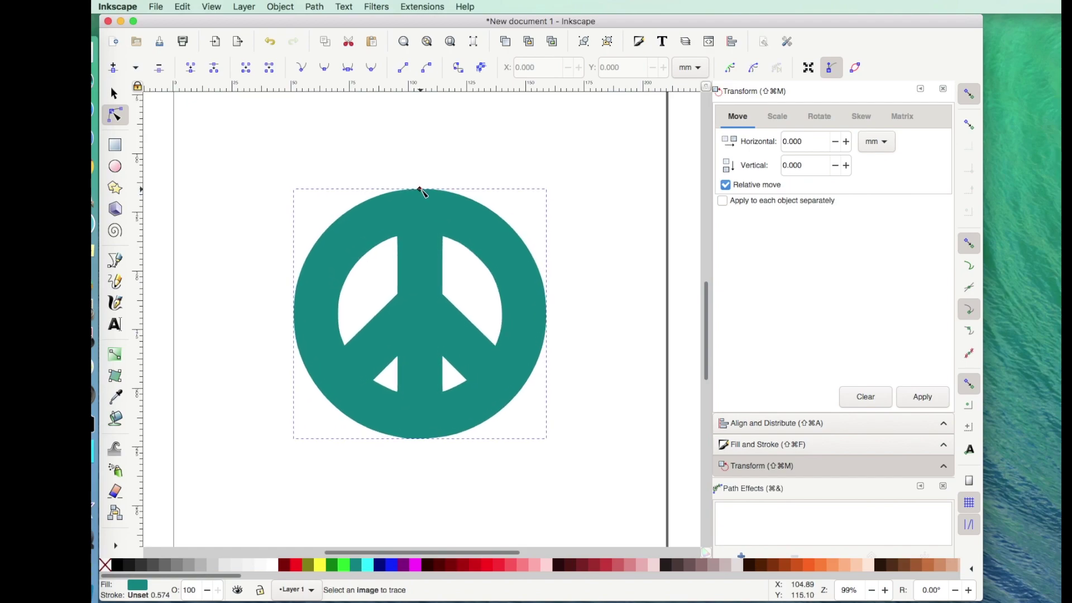
pyautogui.moveTo(420, 188); pyautogui.dragTo(421, 186)
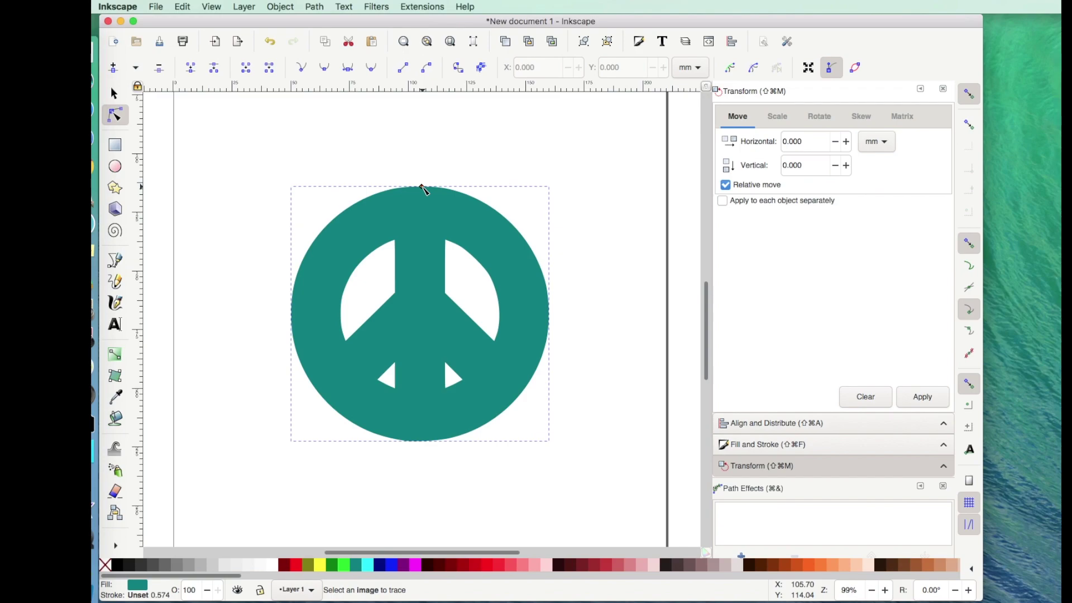
# - Move the offset copy down-left, fill it black, then select the teal original
pyautogui.press('s')
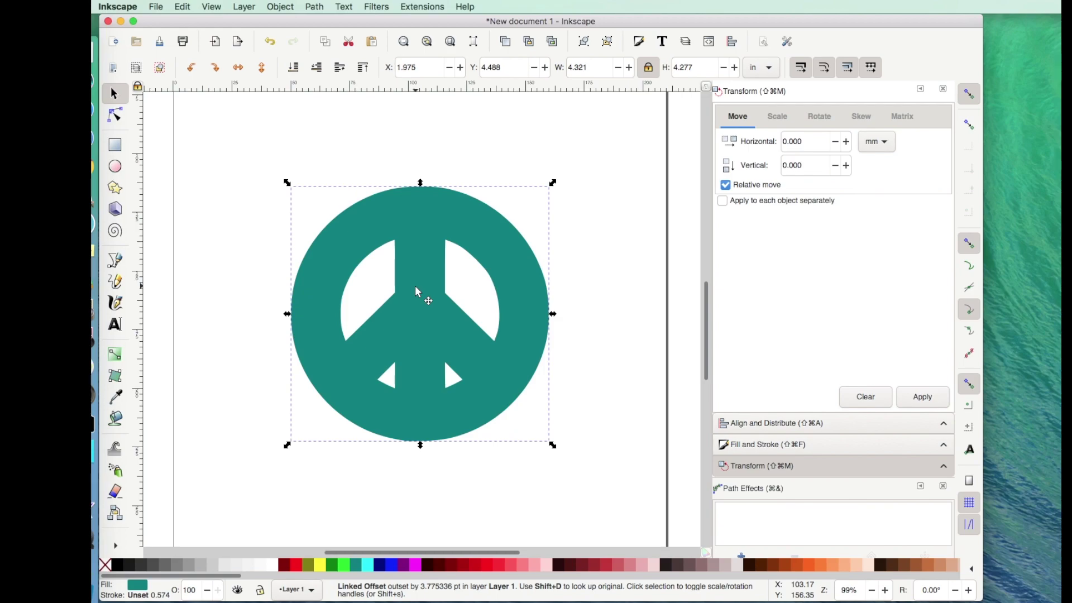
pyautogui.moveTo(403, 289); pyautogui.dragTo(334, 411)
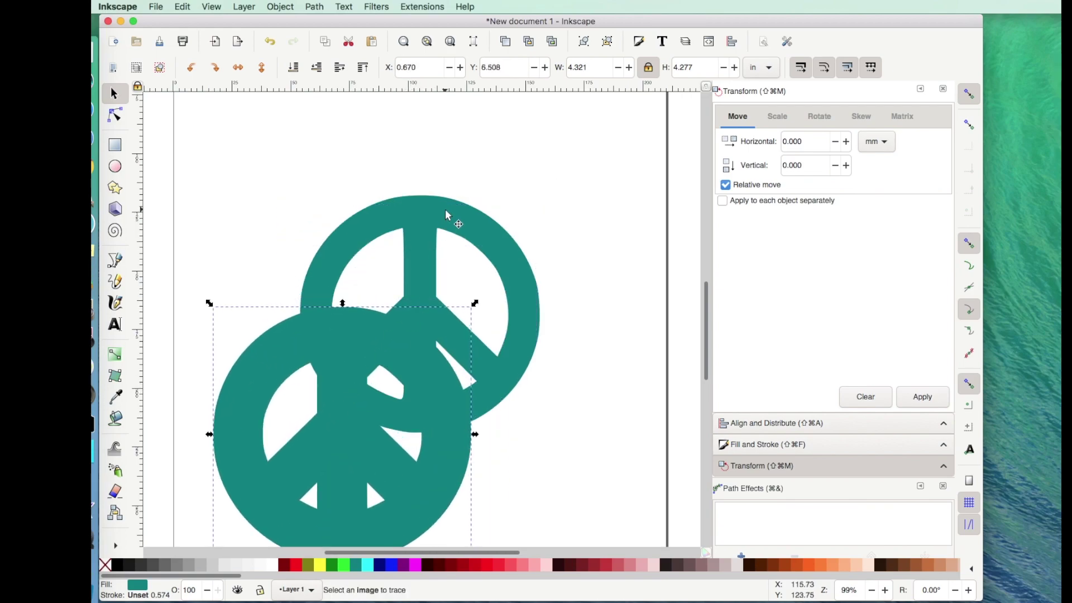
pyautogui.click(357, 349)
pyautogui.click(115, 565)
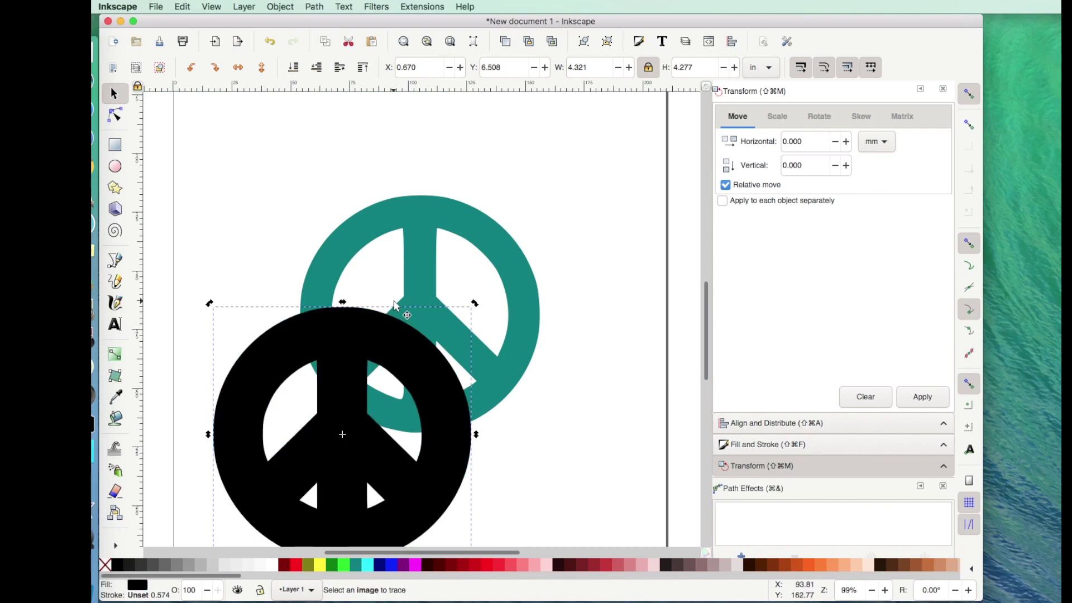
pyautogui.click(492, 232)
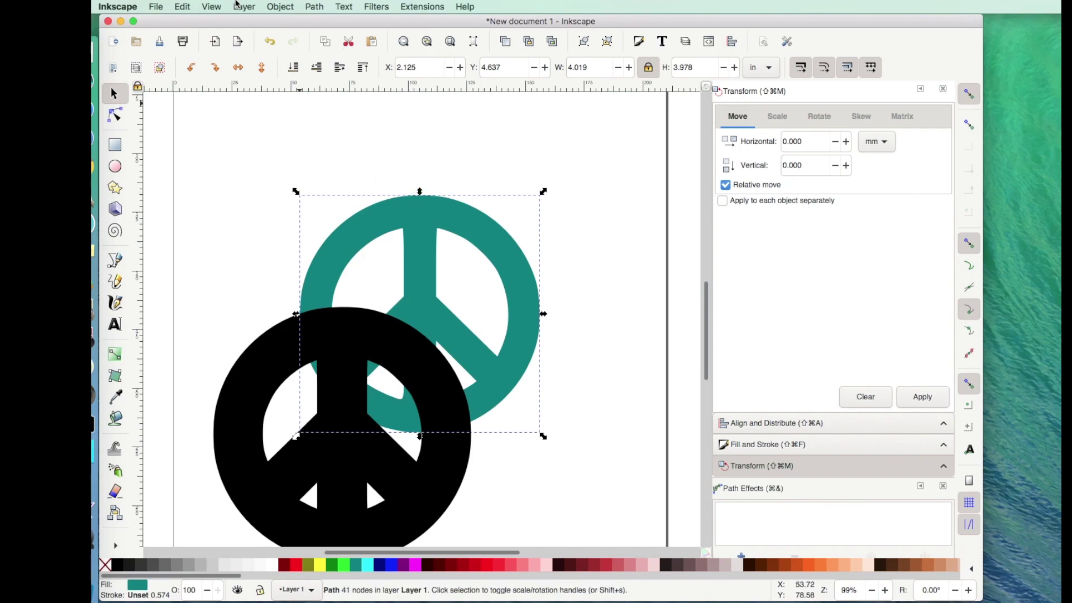
pyautogui.click(291, 7)
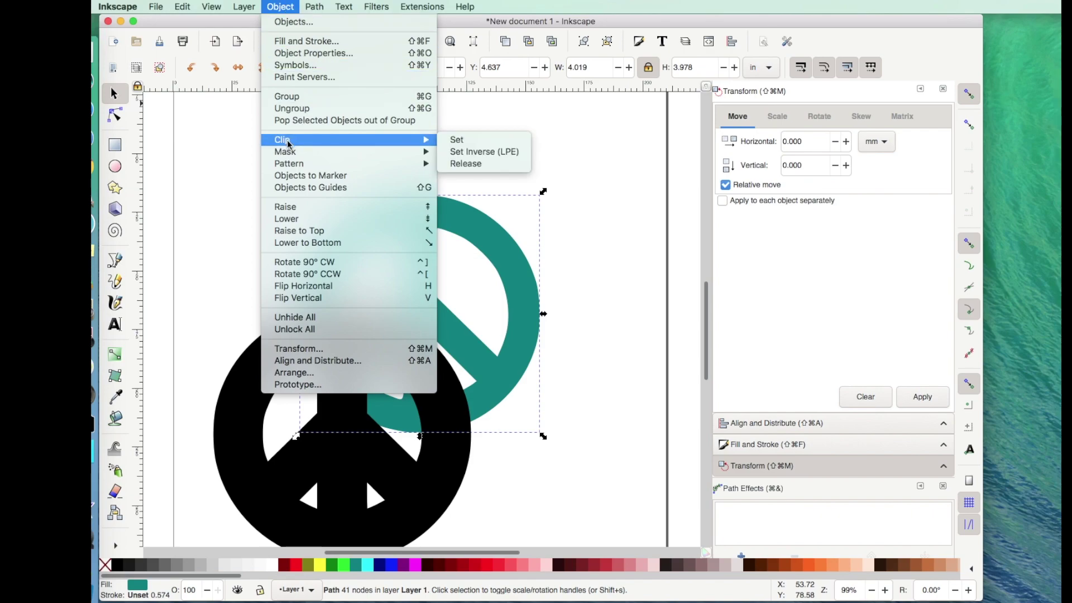
# - Raise the teal peace sign to top and drag it onto the black offset
pyautogui.click(296, 231)
pyautogui.moveTo(413, 315); pyautogui.dragTo(343, 437)
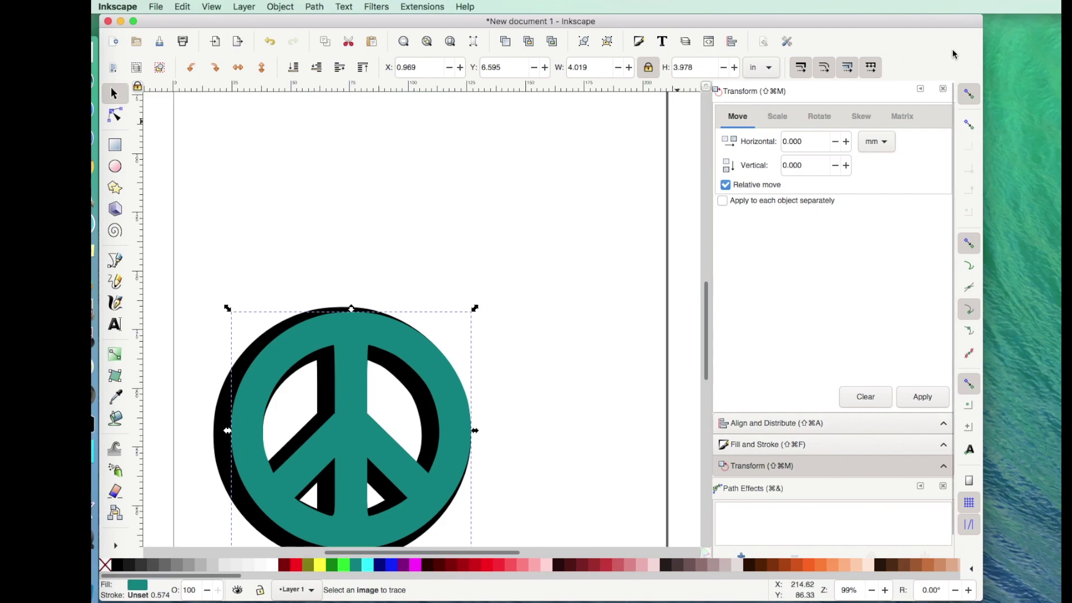
# - Disable snapping, nudge the teal sign to centre on the black offset, then select both shapes
pyautogui.click(970, 96)
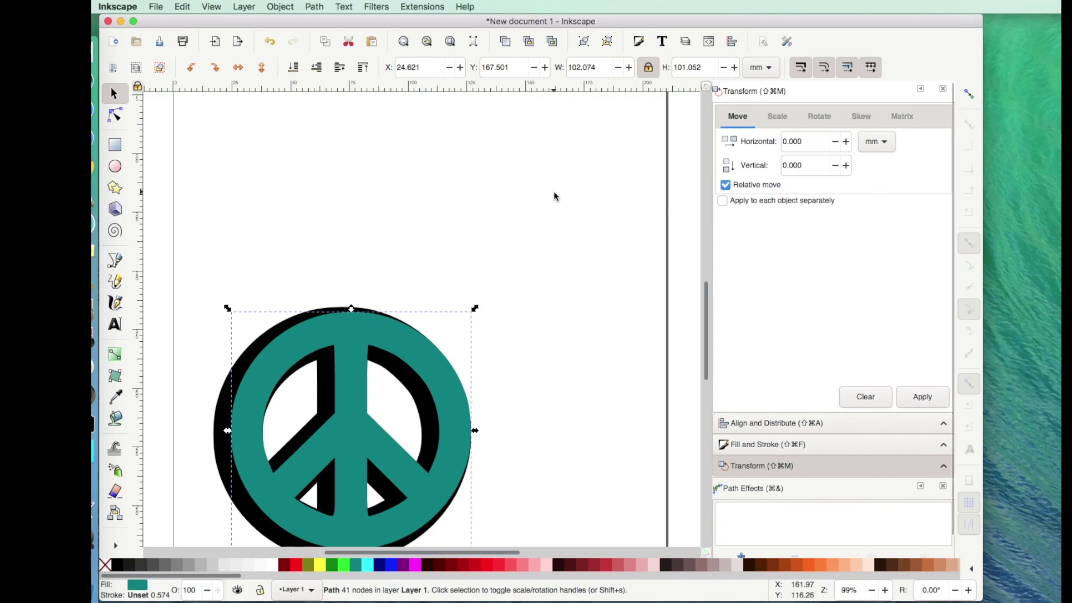
pyautogui.scroll(-2, 554, 195)
pyautogui.hscroll(-1, 555, 196)
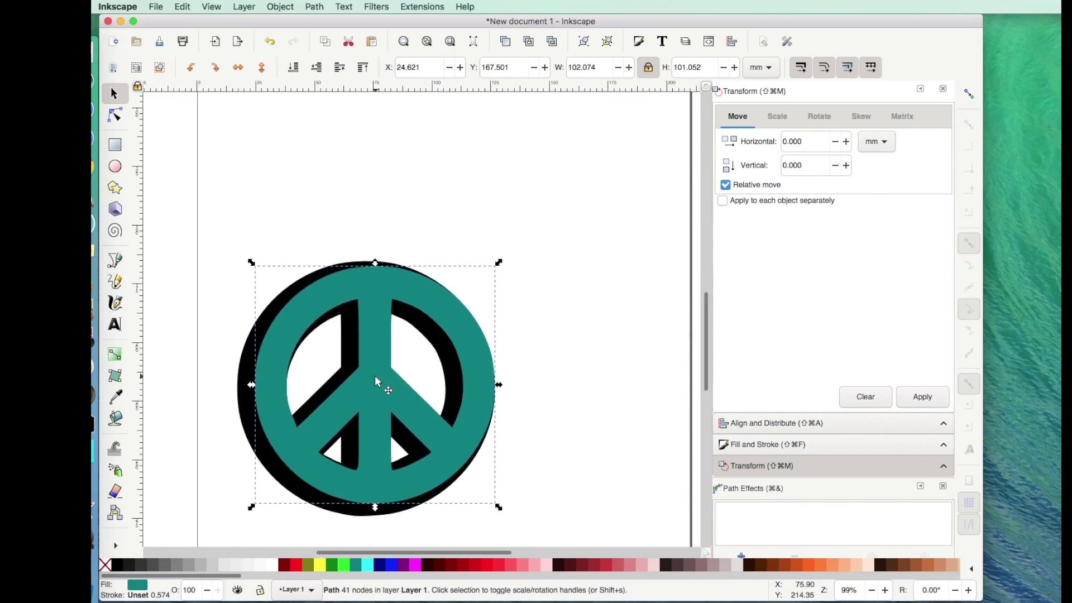
pyautogui.moveTo(375, 376); pyautogui.dragTo(366, 378)
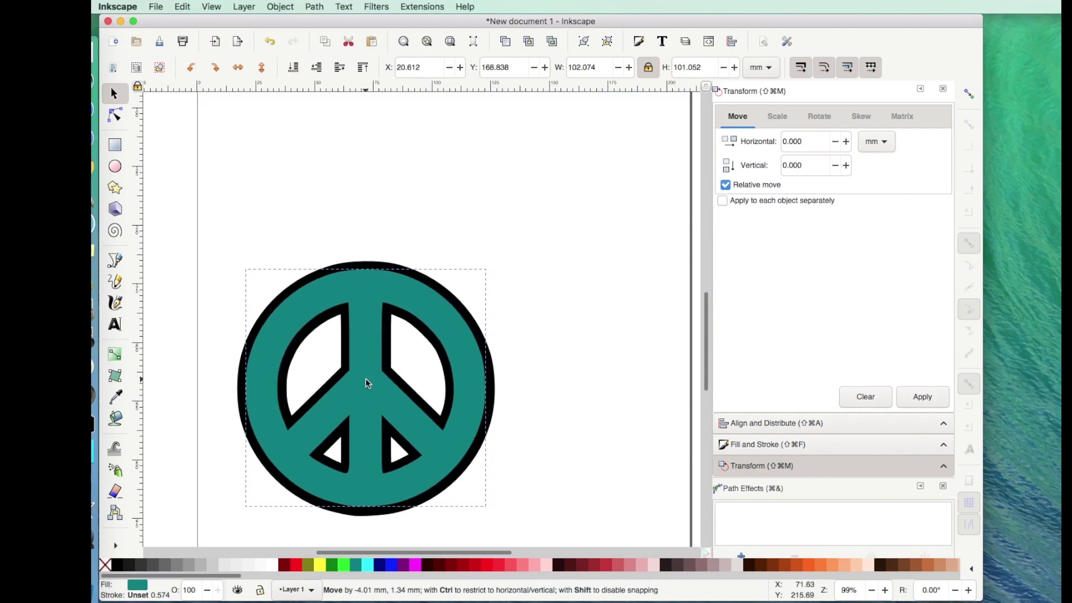
pyautogui.click(547, 198)
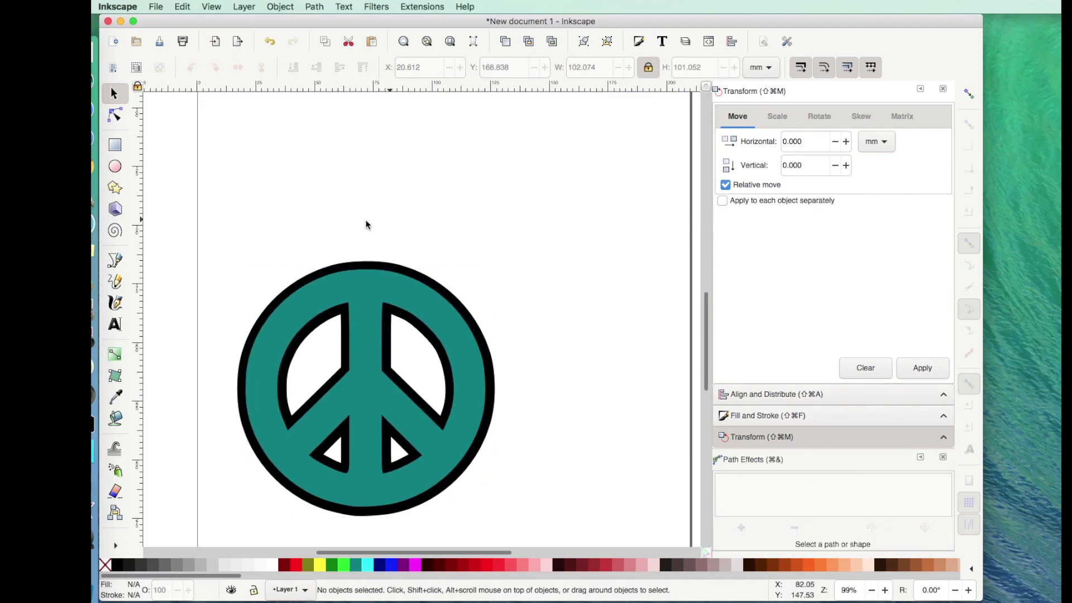
pyautogui.moveTo(219, 234); pyautogui.dragTo(524, 542)
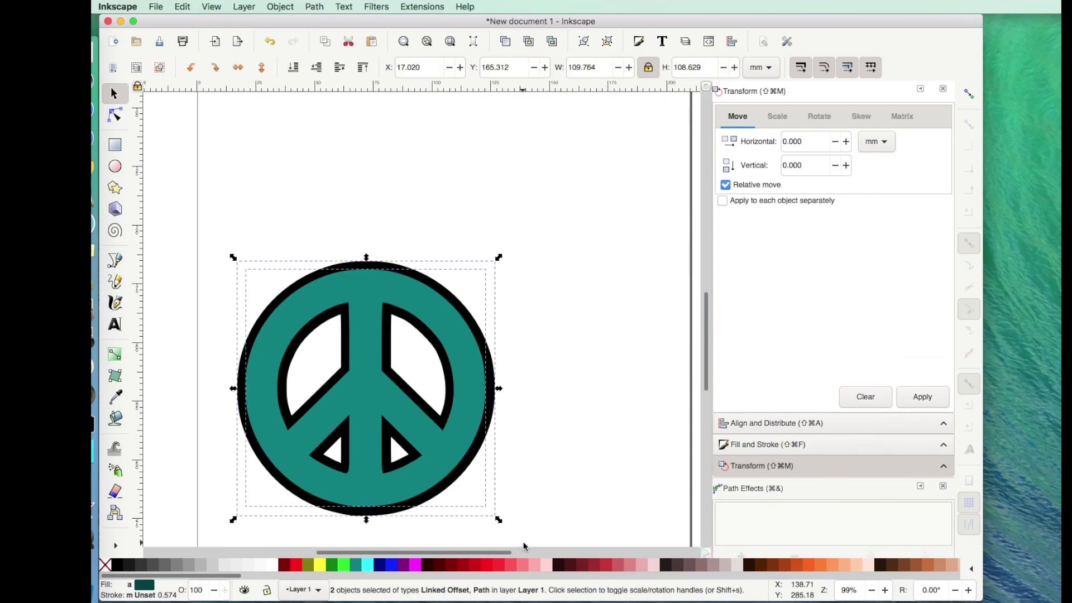
# - Centre the teal peace sign and black outline on both axes with Align and Distribute, then deselect
pyautogui.click(280, 7)
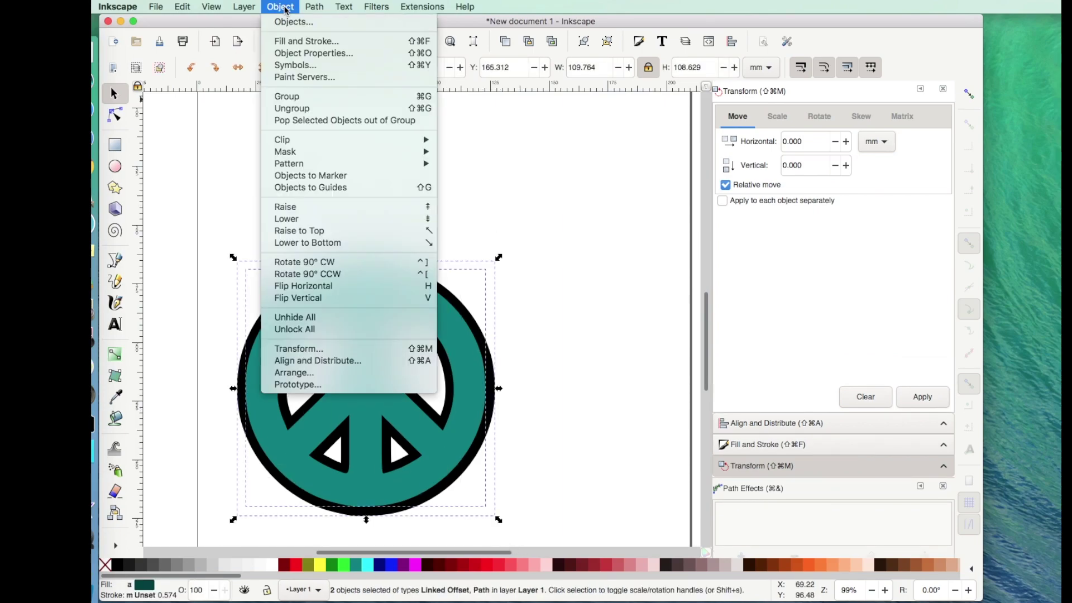
pyautogui.click(297, 362)
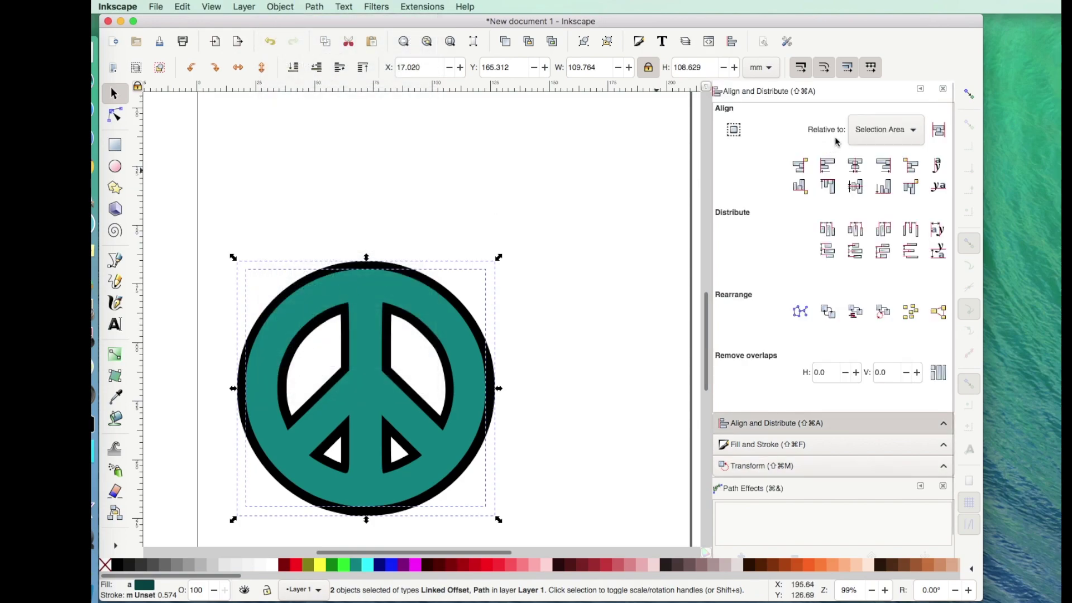
pyautogui.click(969, 245)
pyautogui.click(857, 167)
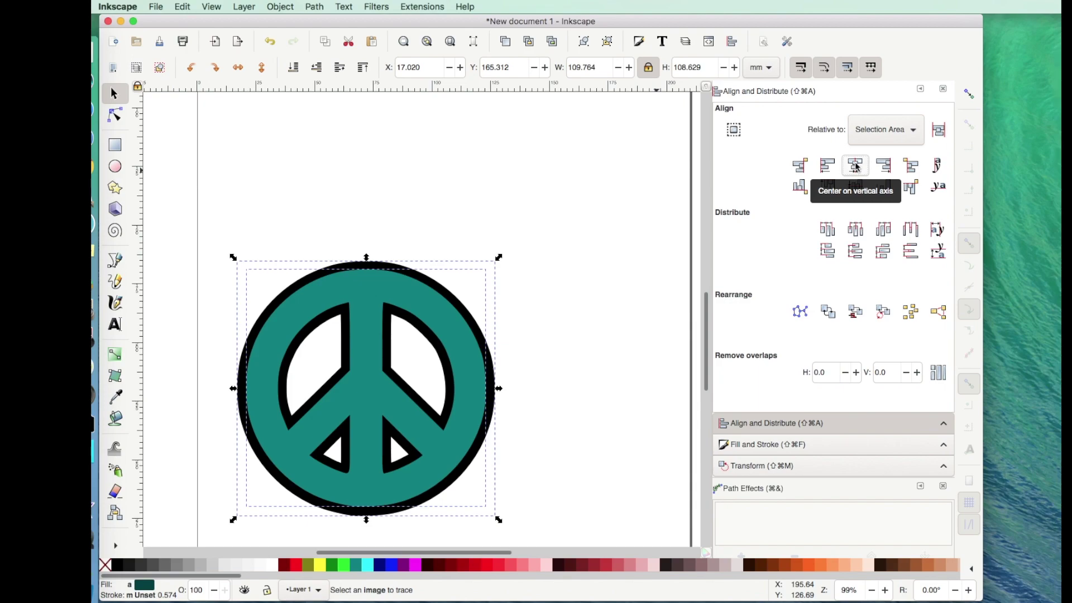
pyautogui.click(855, 188)
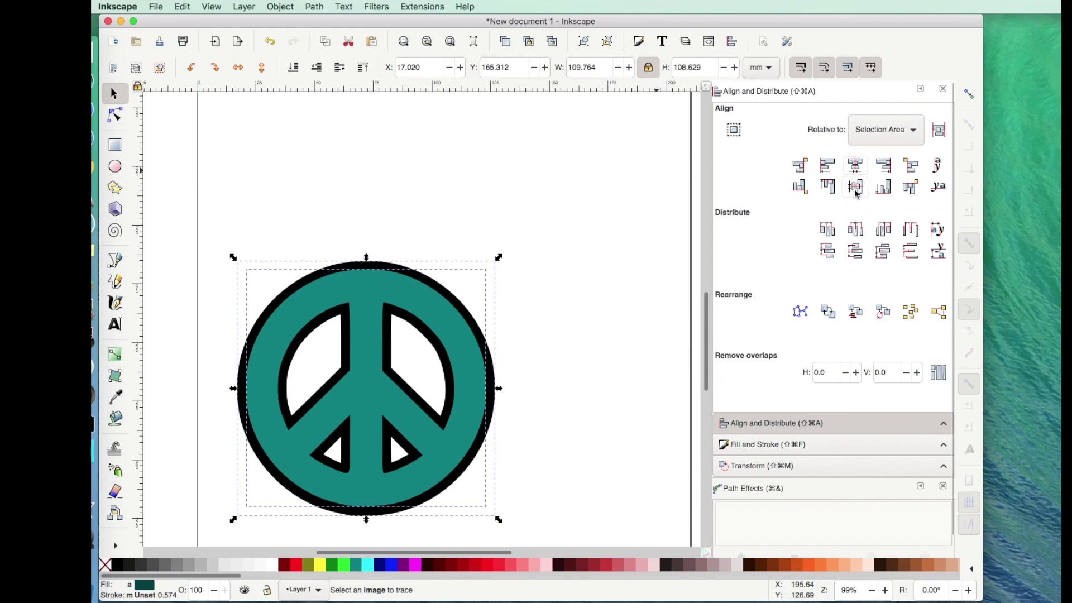
pyautogui.click(857, 190)
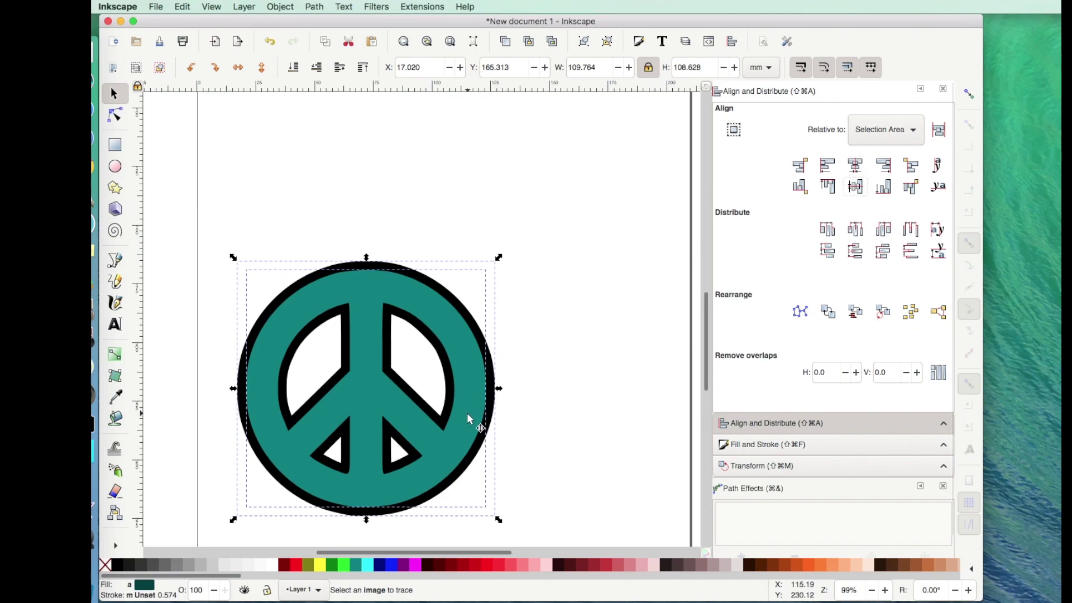
pyautogui.click(377, 157)
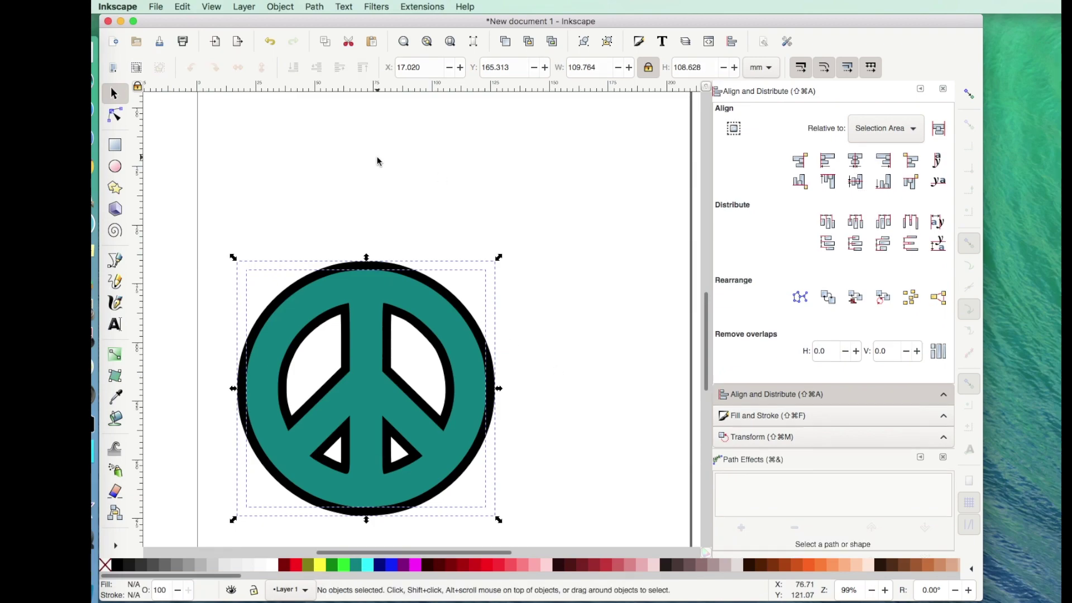
# - Save the drawing to the Desktop as a Plain SVG named PeaceSymbol.svg
pyautogui.click(155, 8)
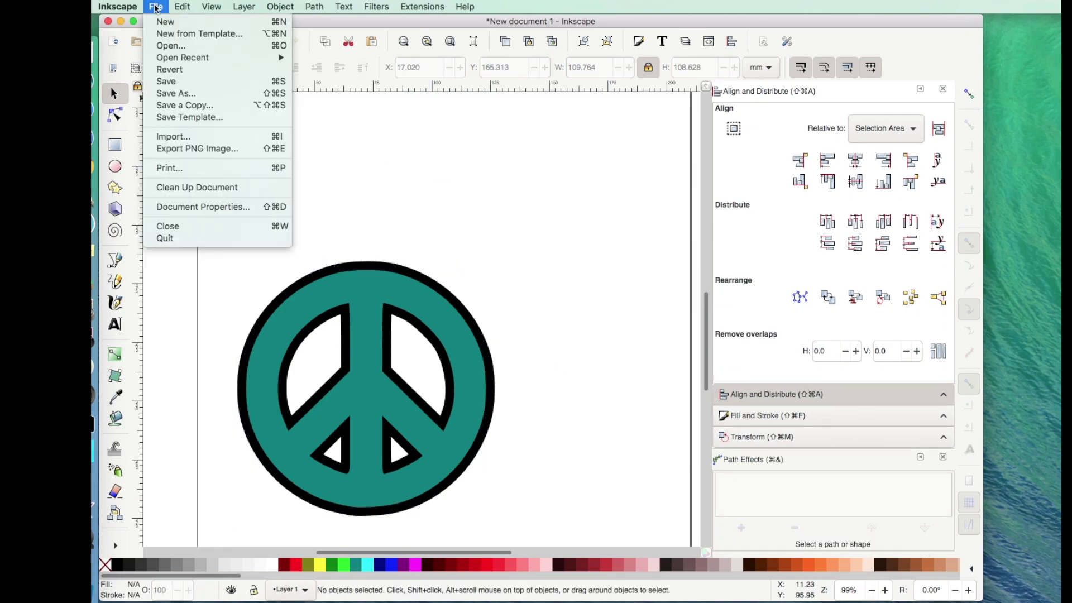
pyautogui.click(167, 94)
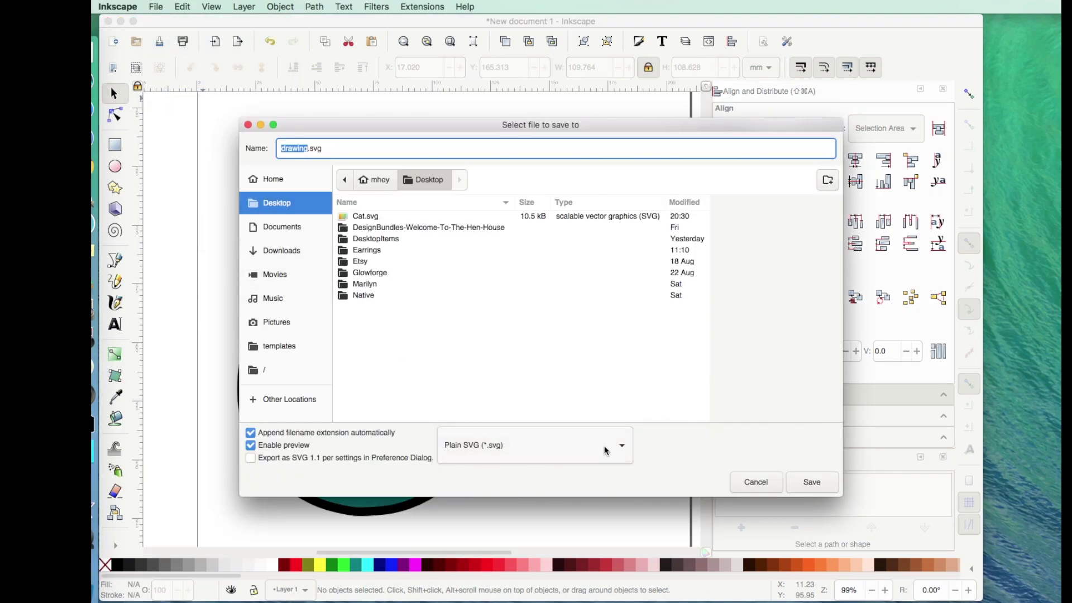
pyautogui.click(623, 451)
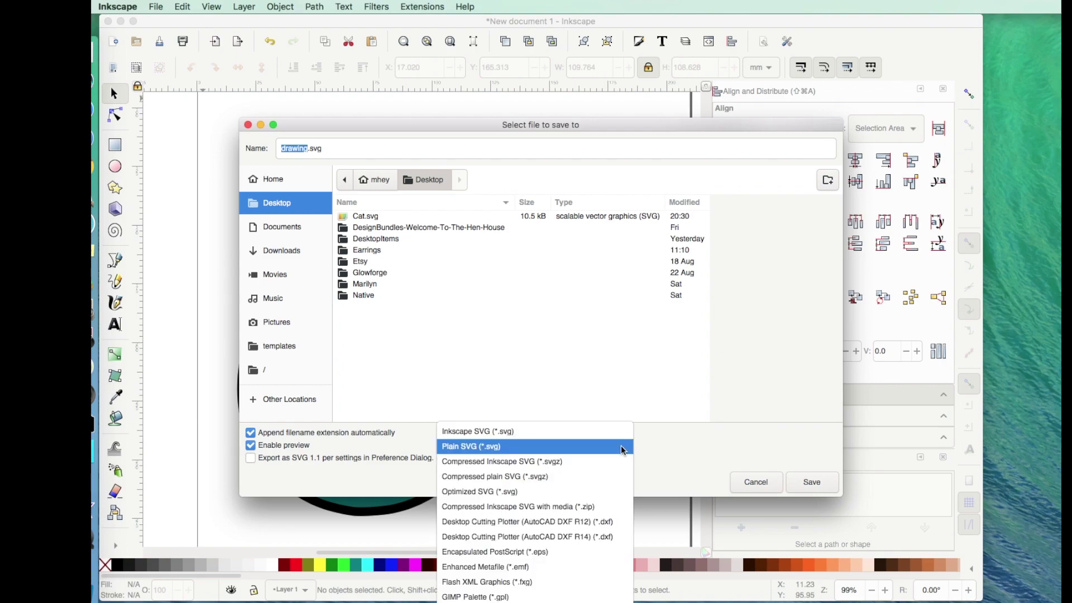
pyautogui.click(623, 447)
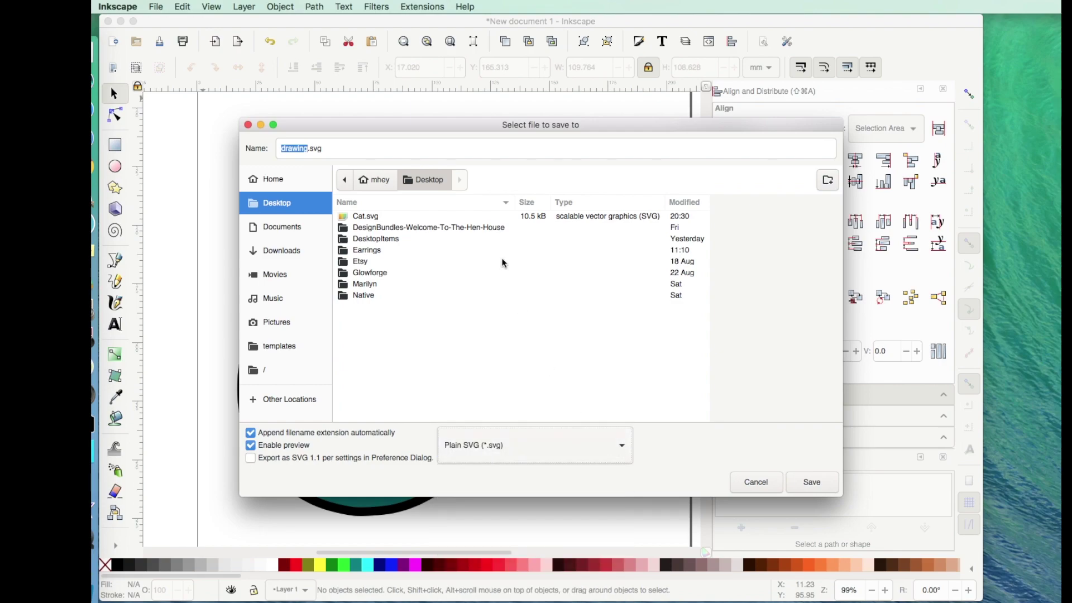
pyautogui.click(308, 150)
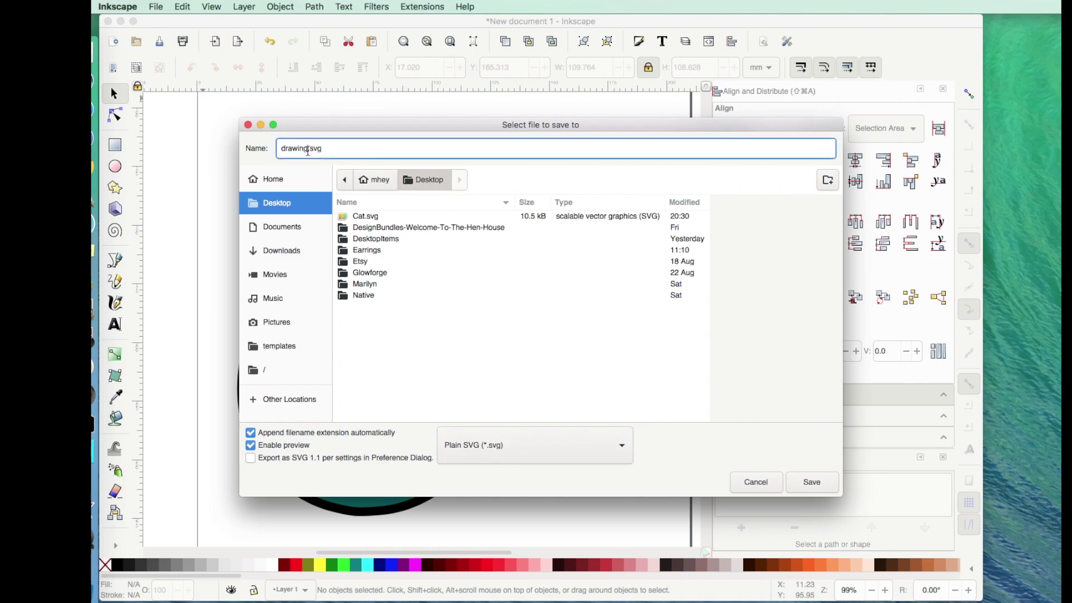
pyautogui.press('BackSpace')
pyautogui.press('BackSpace')
pyautogui.press('BackSpace')
pyautogui.press('BackSpace')
pyautogui.write('Pea')
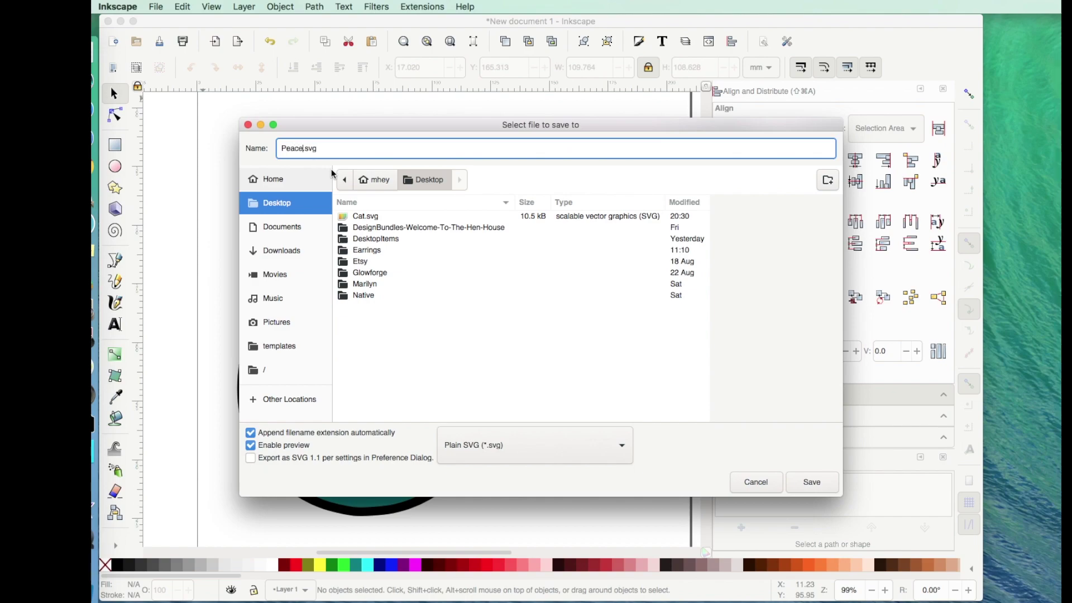
pyautogui.write('ceSymbol')
pyautogui.click(813, 481)
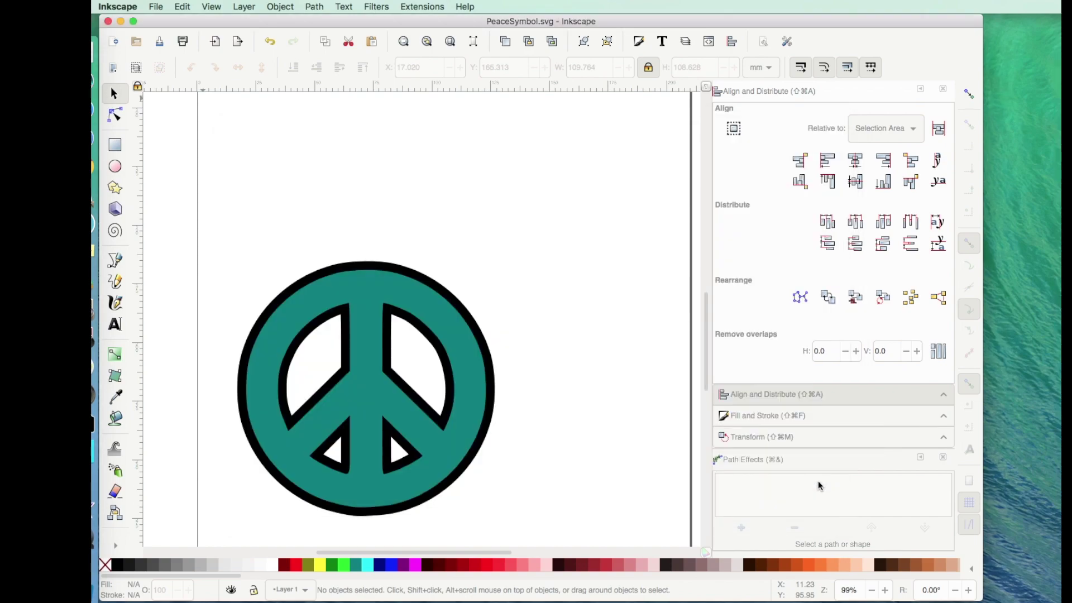
# - Delete the teal peace symbol, then the remaining black outline shape, leaving the page empty
pyautogui.moveTo(234, 237); pyautogui.dragTo(494, 534)
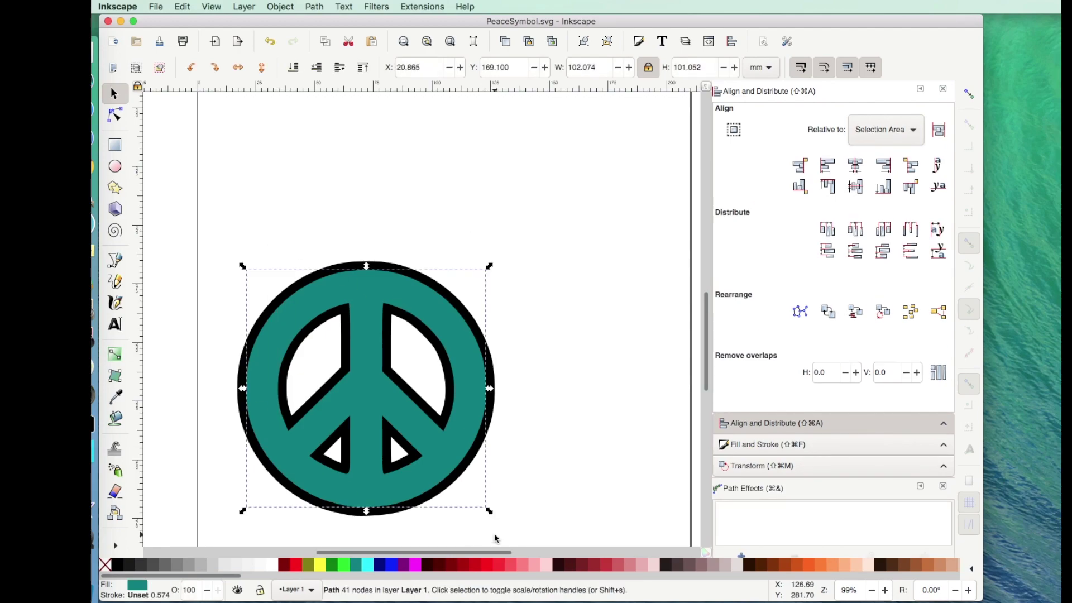
pyautogui.hotkey('ctrl', 'alt', 'c')
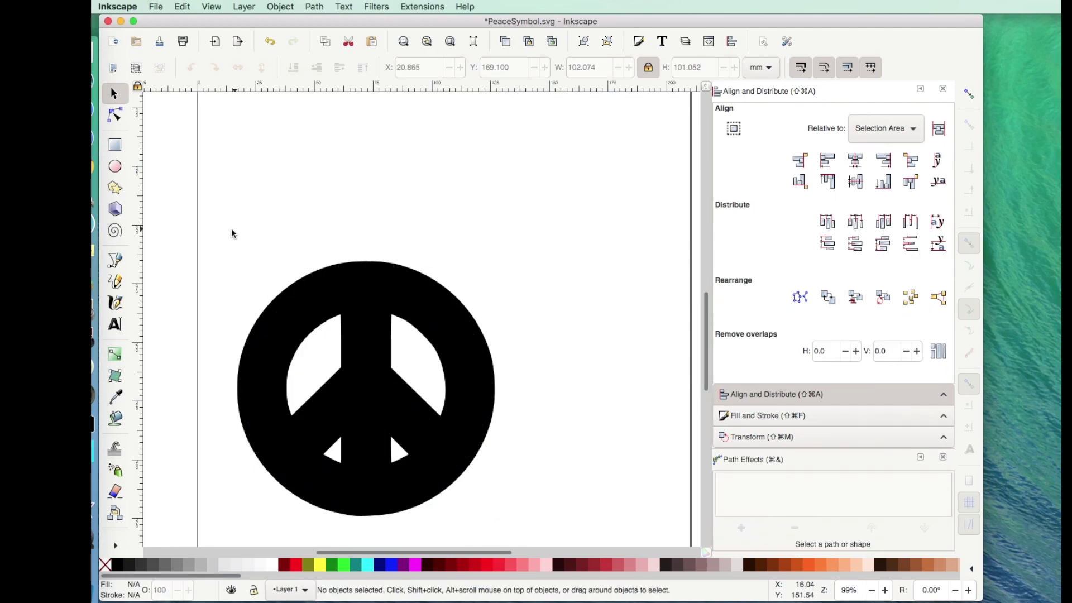
pyautogui.moveTo(220, 235); pyautogui.dragTo(528, 517)
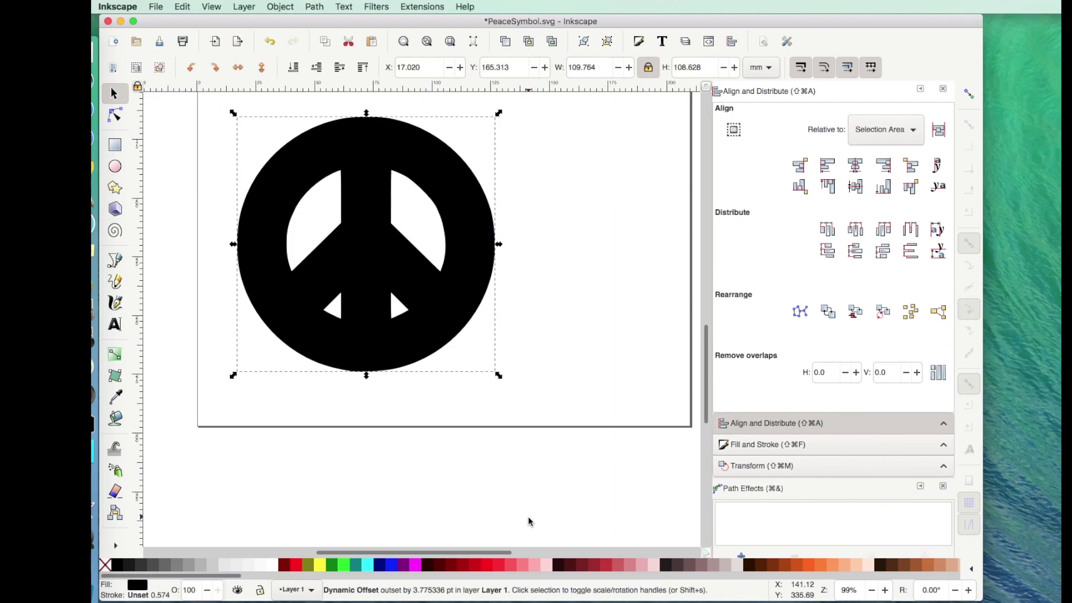
pyautogui.press('Delete')
pyautogui.scroll(5, 530, 521)
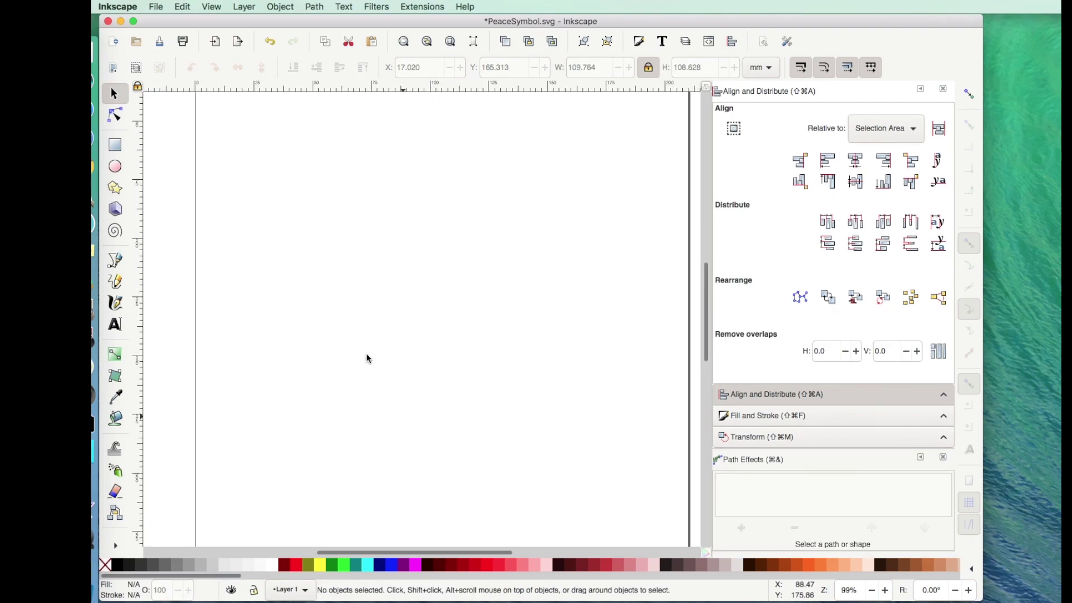
pyautogui.scroll(3, 355, 317)
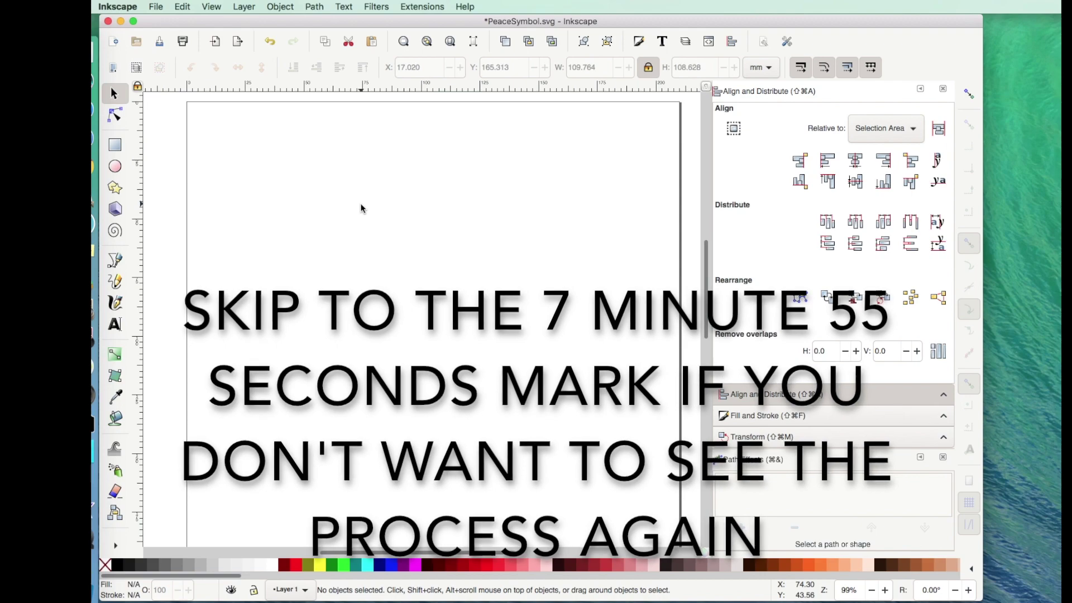
pyautogui.click(157, 7)
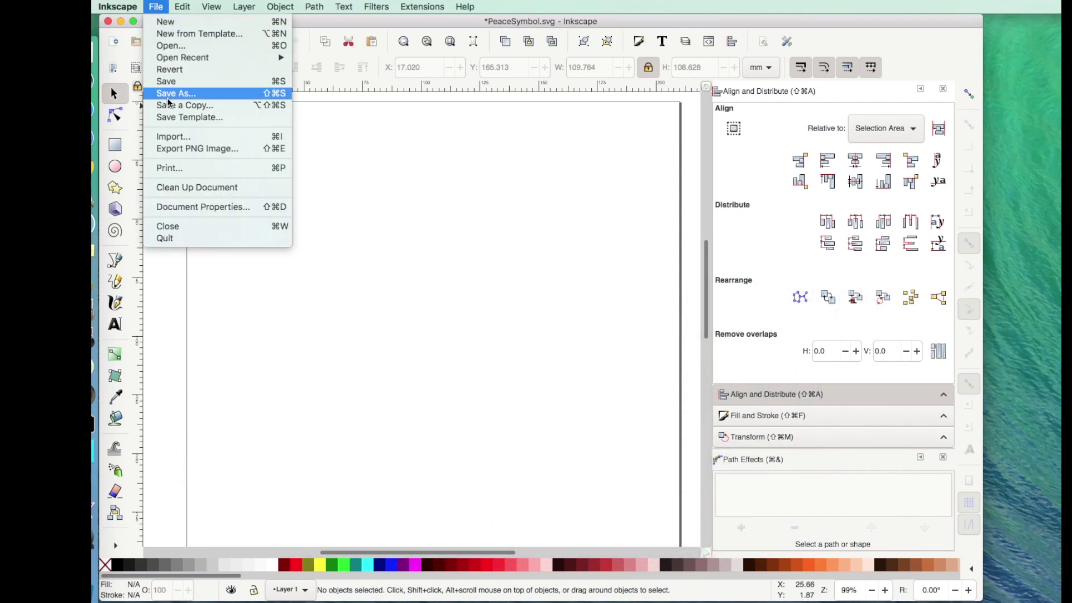
# - Import the cat picture Unknown-2.png as an embedded image and zoom in on it
pyautogui.click(175, 140)
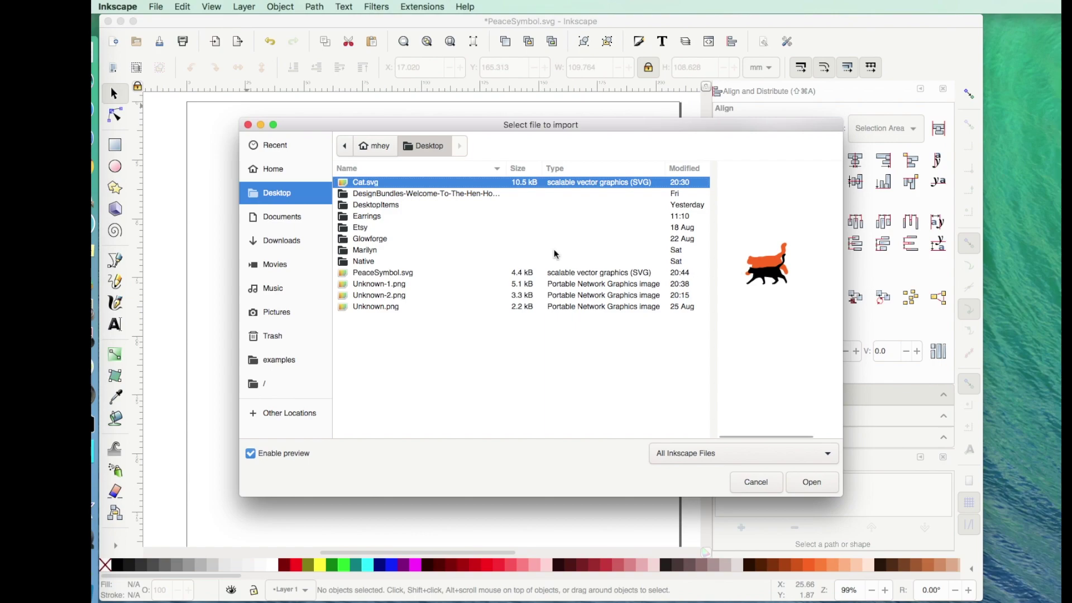
pyautogui.click(400, 286)
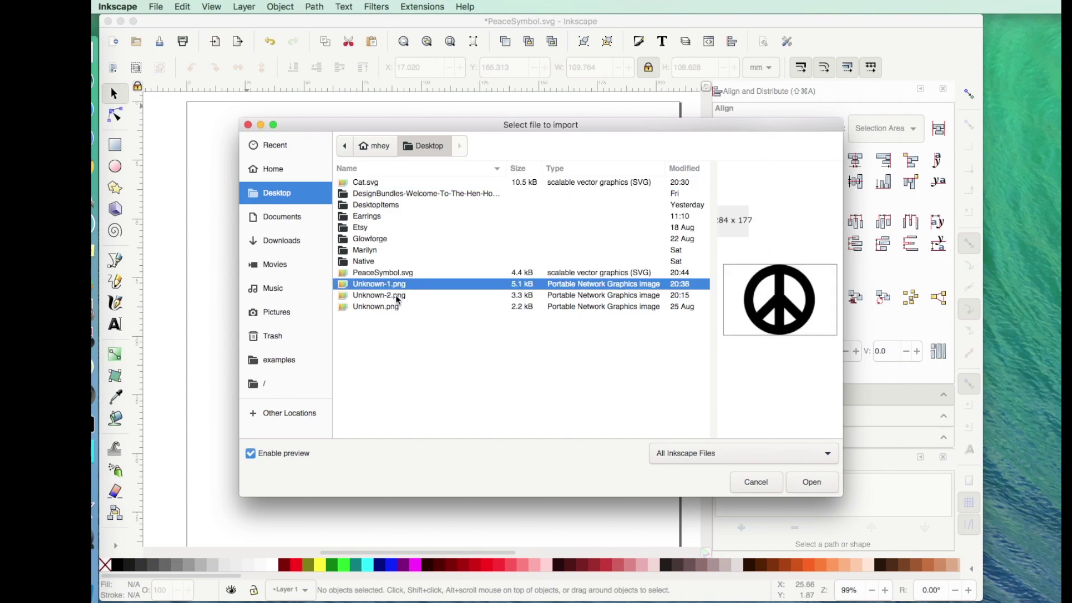
pyautogui.click(397, 296)
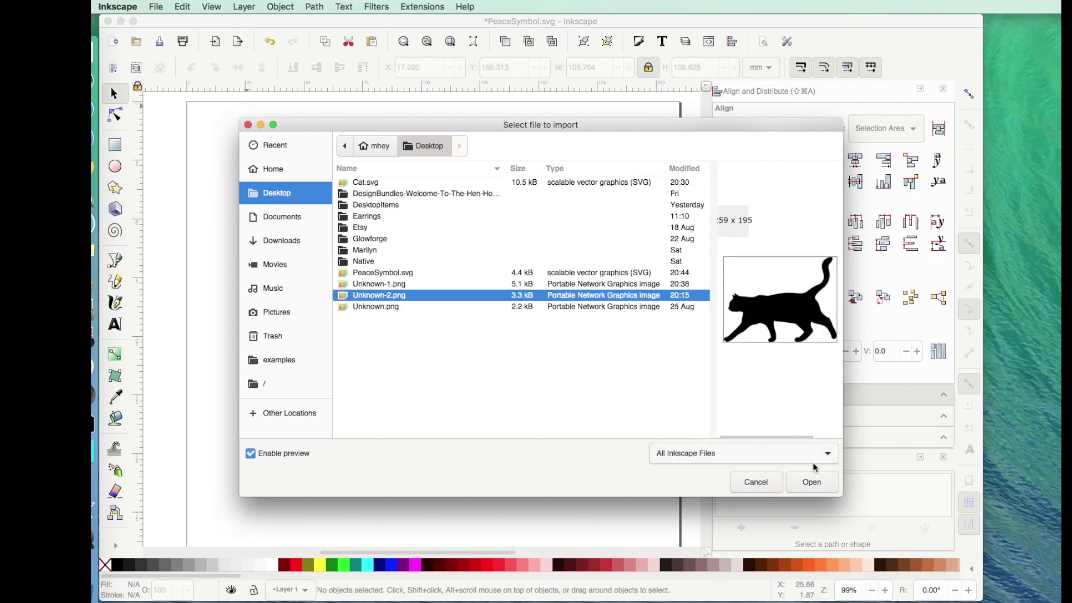
pyautogui.click(816, 484)
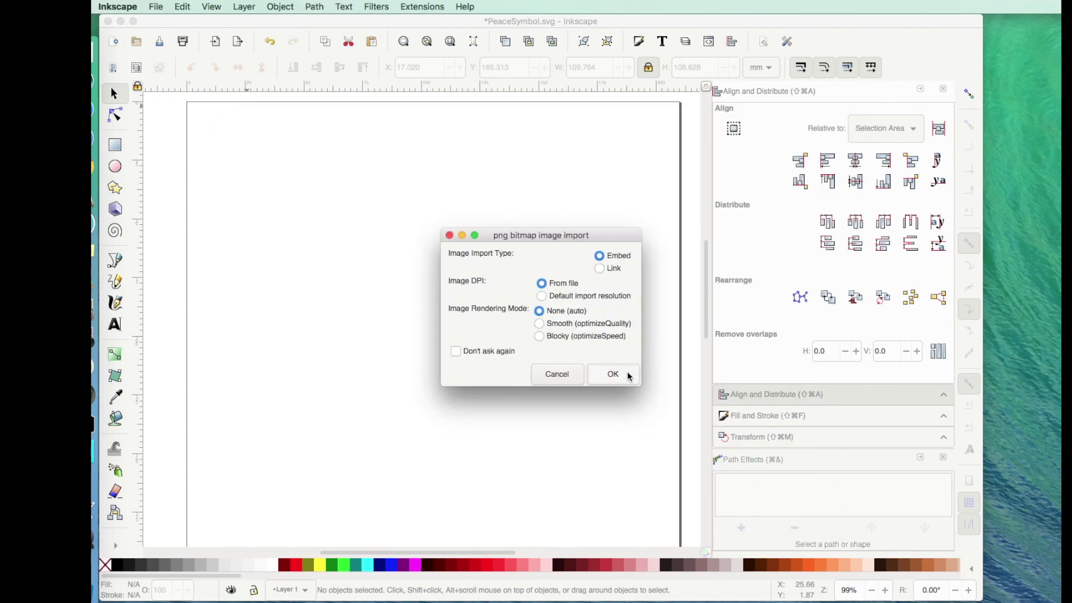
pyautogui.click(613, 374)
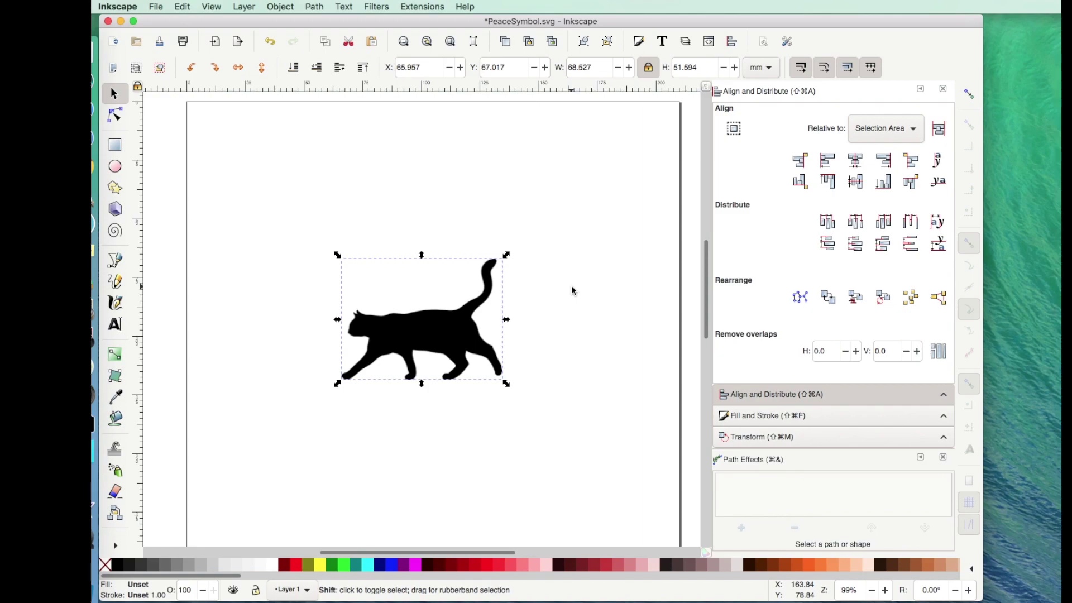
pyautogui.press('+')
pyautogui.press('+')
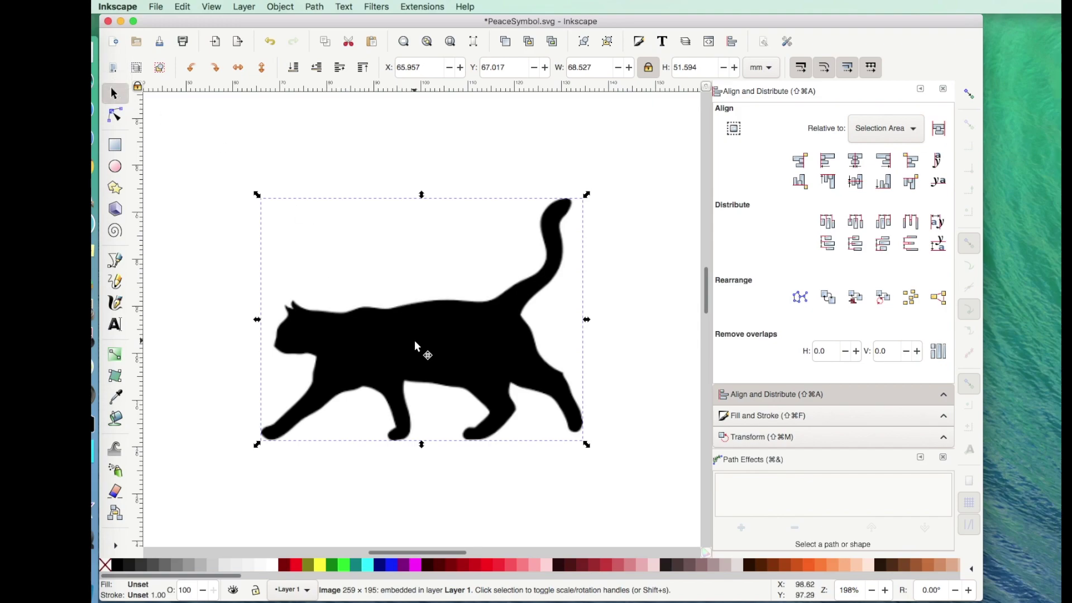
# - Trace the cat picture into a vector path and move the traced cat off the original
pyautogui.click(319, 7)
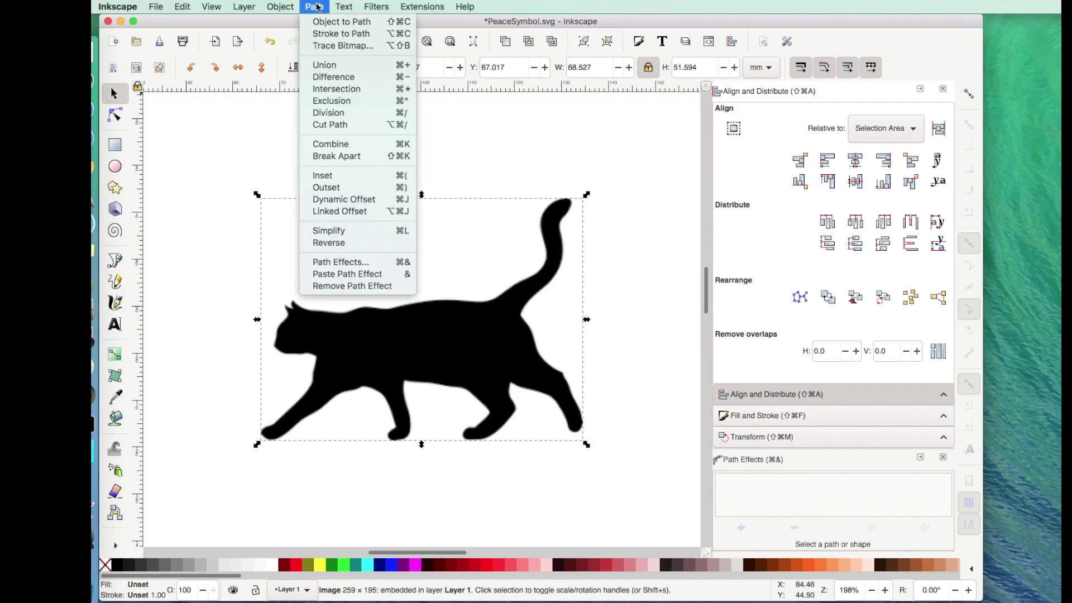
pyautogui.click(321, 47)
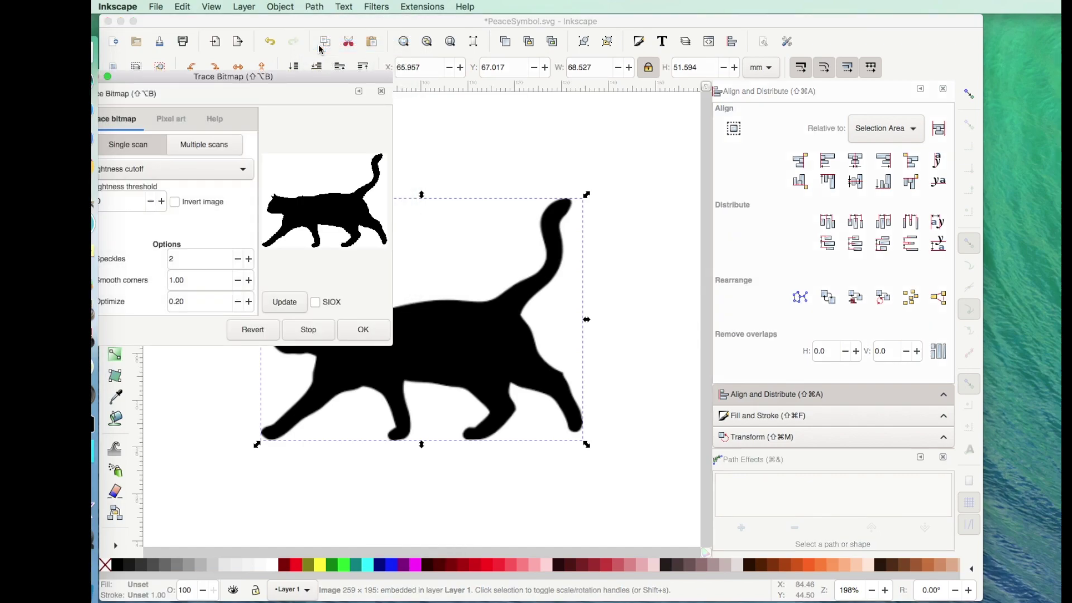
pyautogui.click(364, 330)
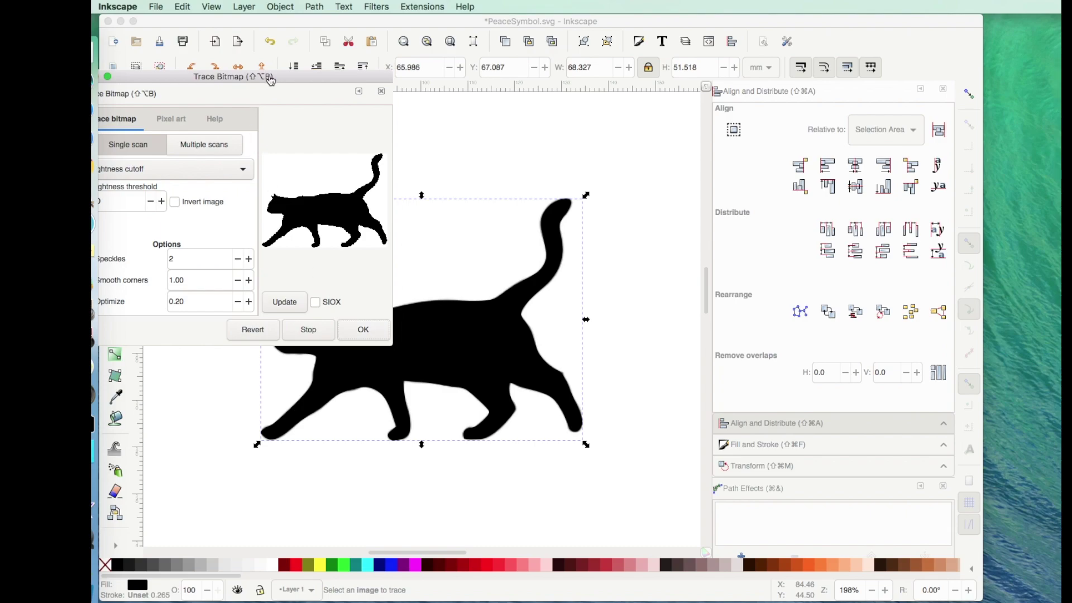
pyautogui.moveTo(268, 77)
pyautogui.mouseDown()
pyautogui.moveTo(311, 85)
pyautogui.moveTo(431, 61)
pyautogui.mouseUp()
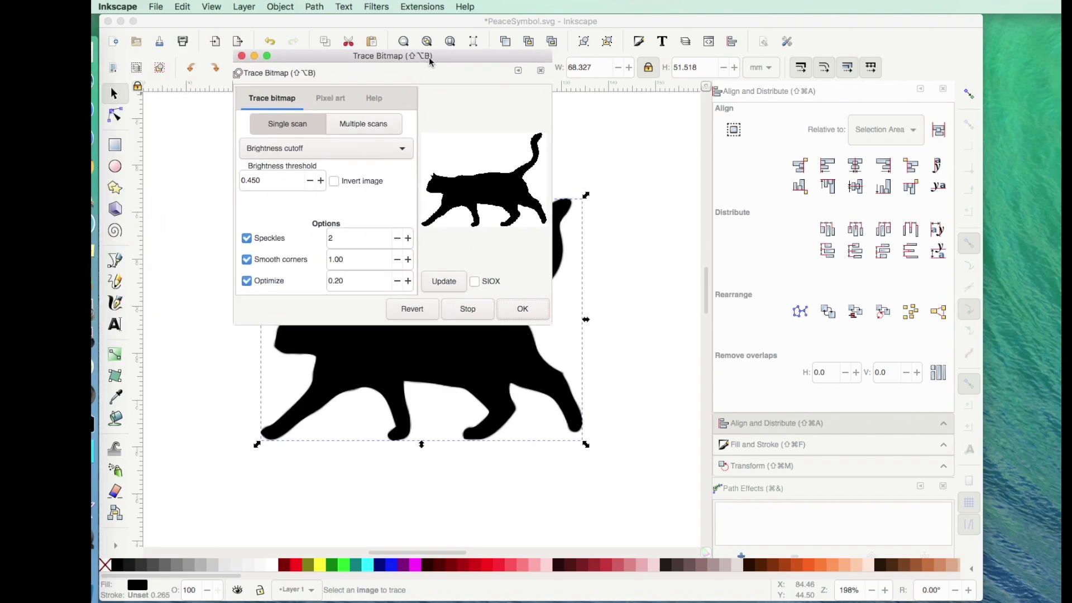
pyautogui.click(241, 55)
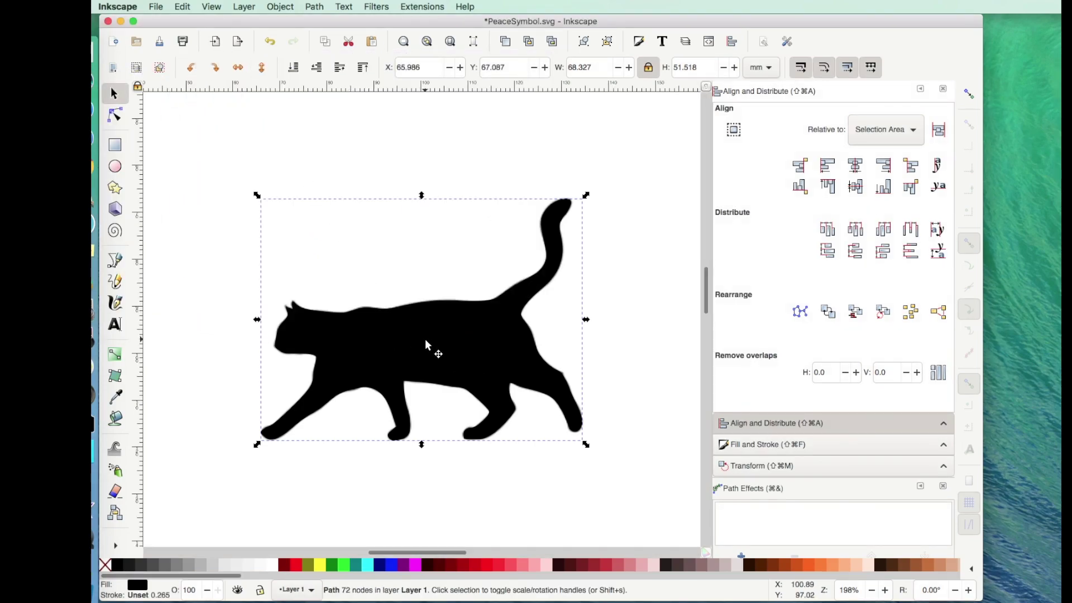
pyautogui.moveTo(425, 342)
pyautogui.mouseDown()
pyautogui.moveTo(481, 241)
pyautogui.moveTo(523, 193)
pyautogui.mouseUp()
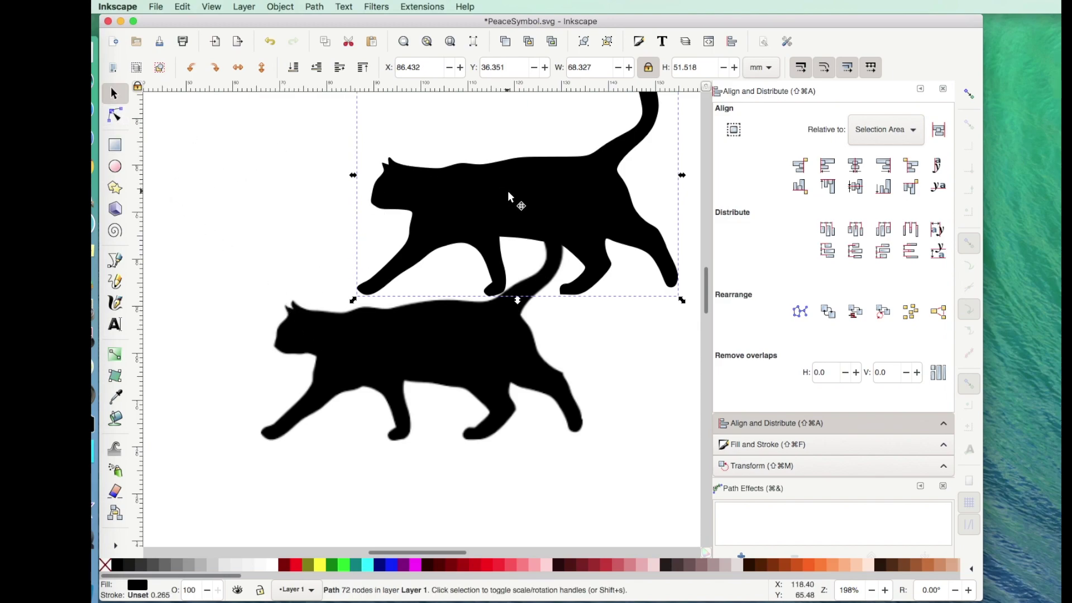
# - Use the node tool to identify the traced cat path, then move it up out of the way
pyautogui.click(118, 115)
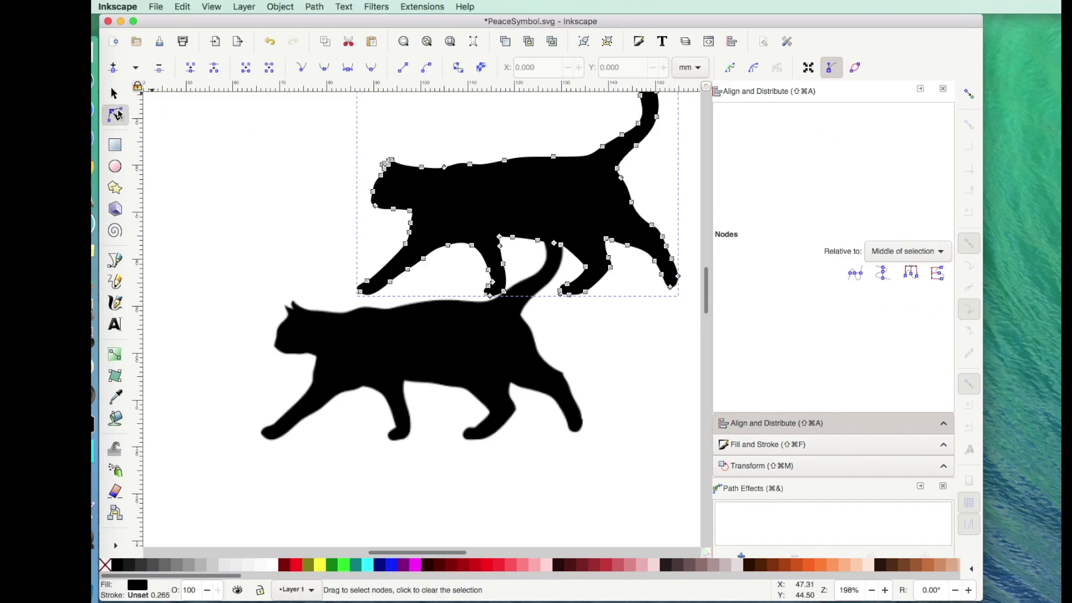
pyautogui.click(374, 365)
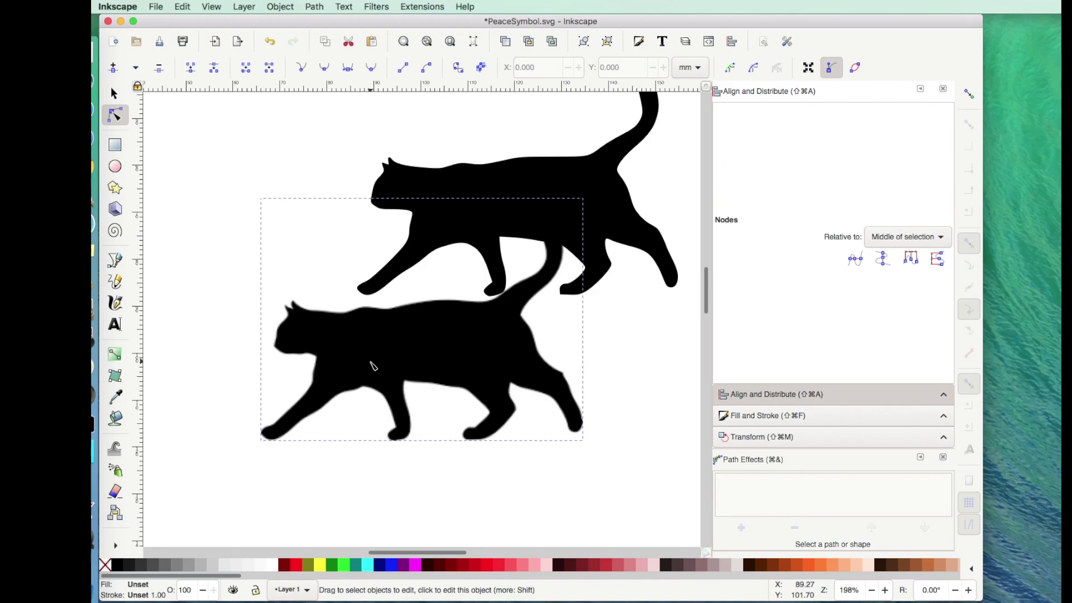
pyautogui.click(478, 182)
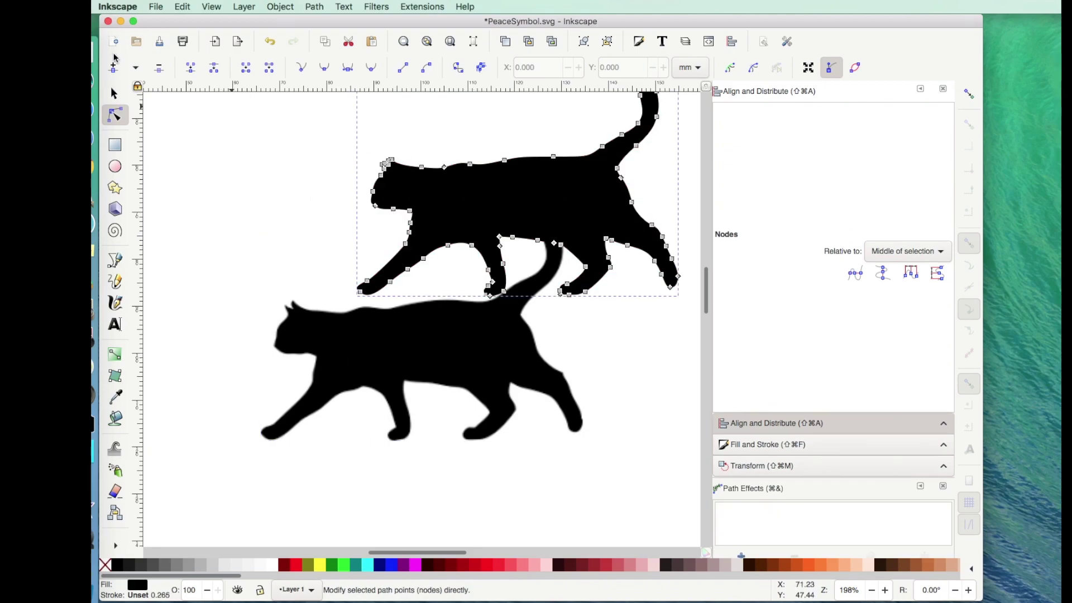
pyautogui.click(115, 94)
pyautogui.moveTo(472, 189); pyautogui.dragTo(469, 53)
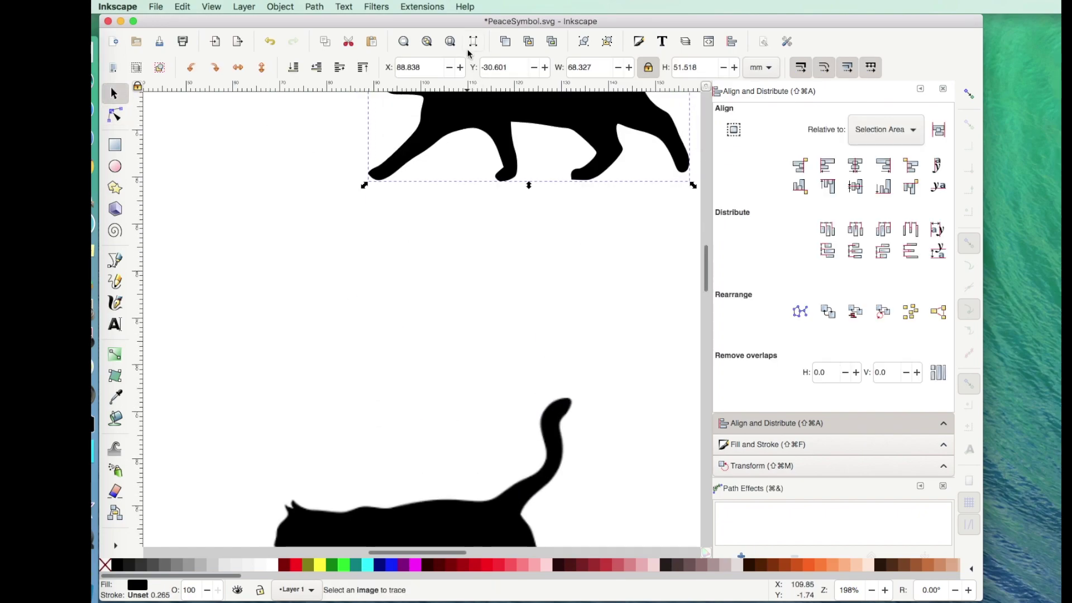
# - Delete the original cat picture and move the traced cat back onto the page
pyautogui.click(463, 503)
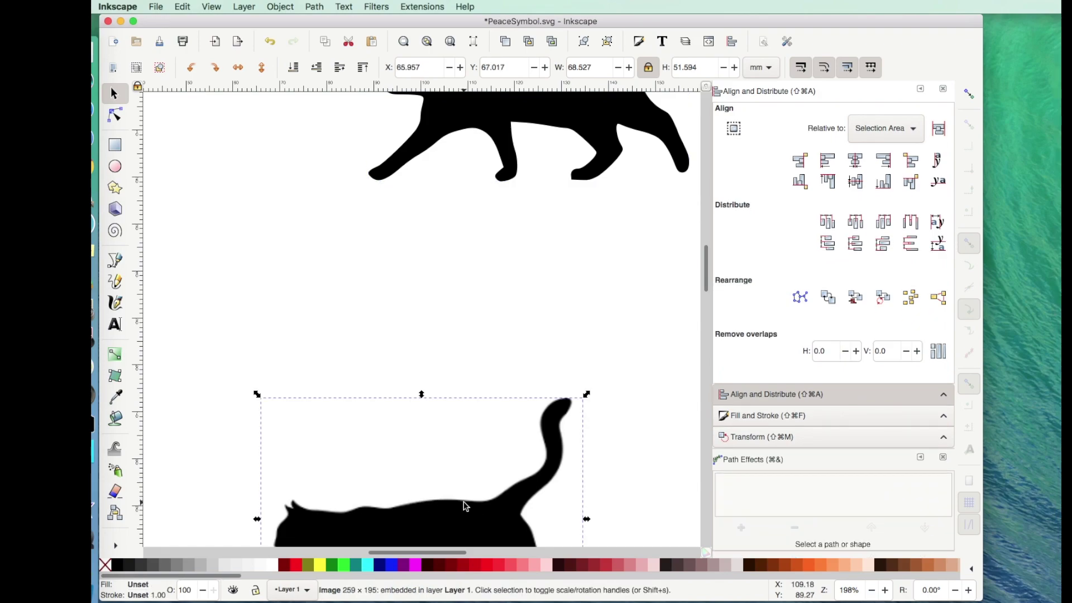
pyautogui.press('Delete')
pyautogui.scroll(5, 464, 502)
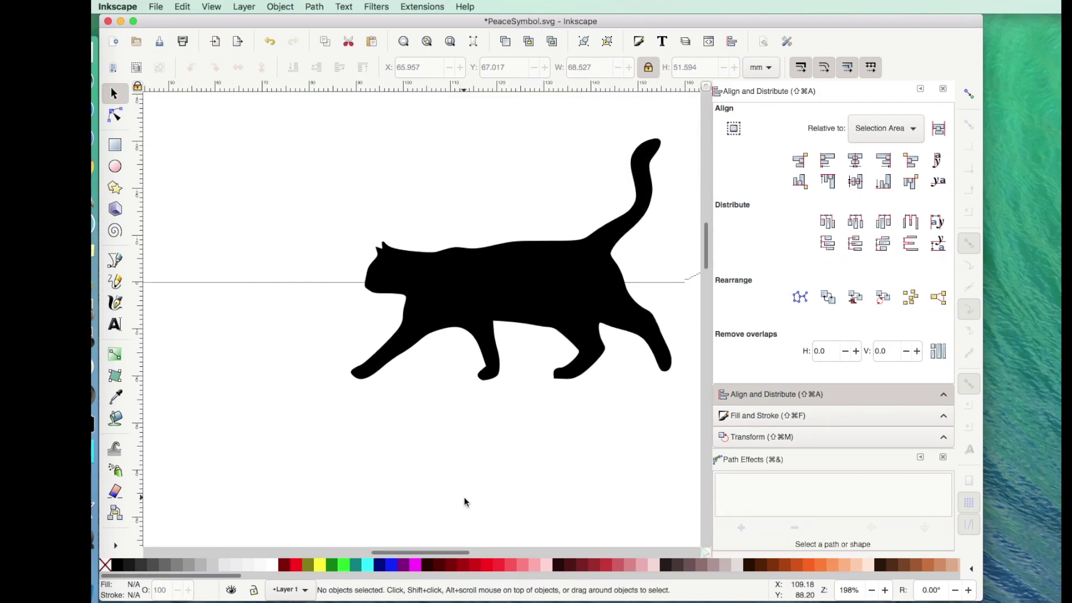
pyautogui.hscroll(3, 465, 497)
pyautogui.scroll(1, 464, 498)
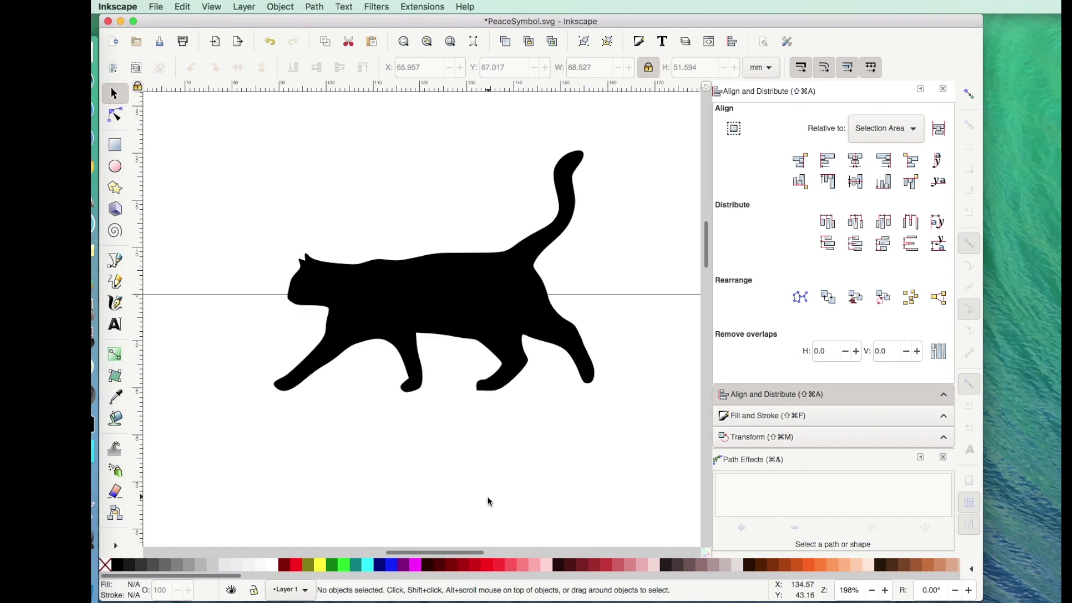
pyautogui.moveTo(445, 313); pyautogui.dragTo(420, 467)
pyautogui.scroll(-9, 420, 467)
pyautogui.hscroll(-1, 420, 467)
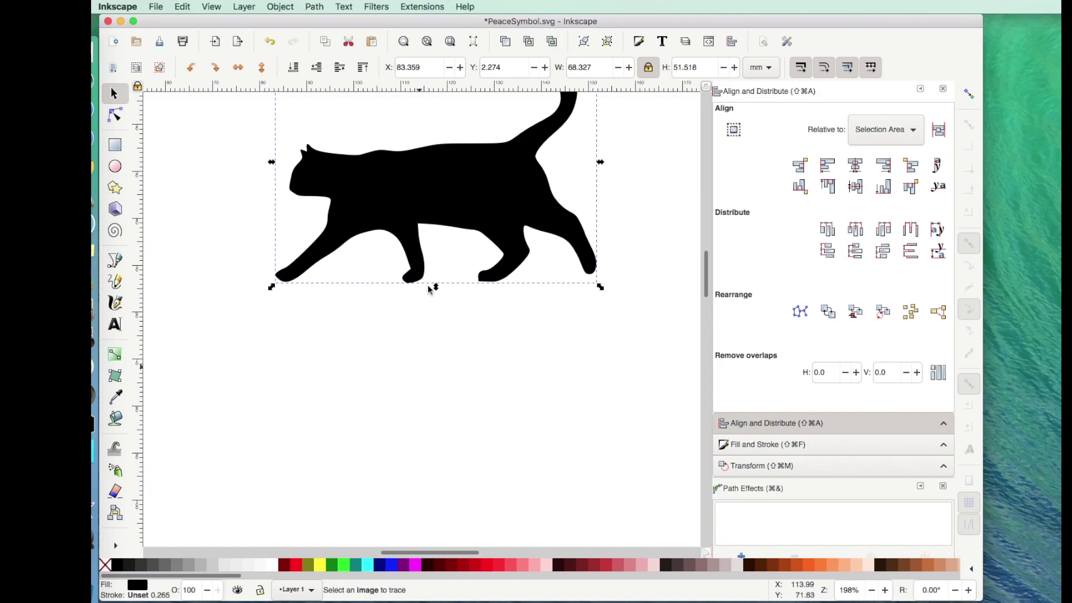
pyautogui.moveTo(445, 182); pyautogui.dragTo(427, 288)
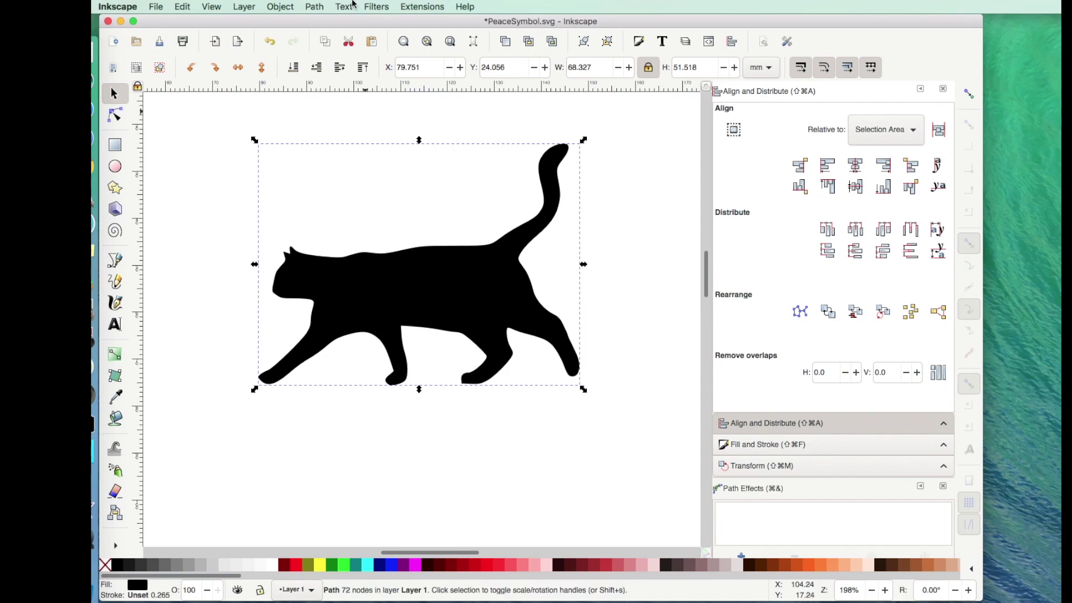
pyautogui.click(316, 8)
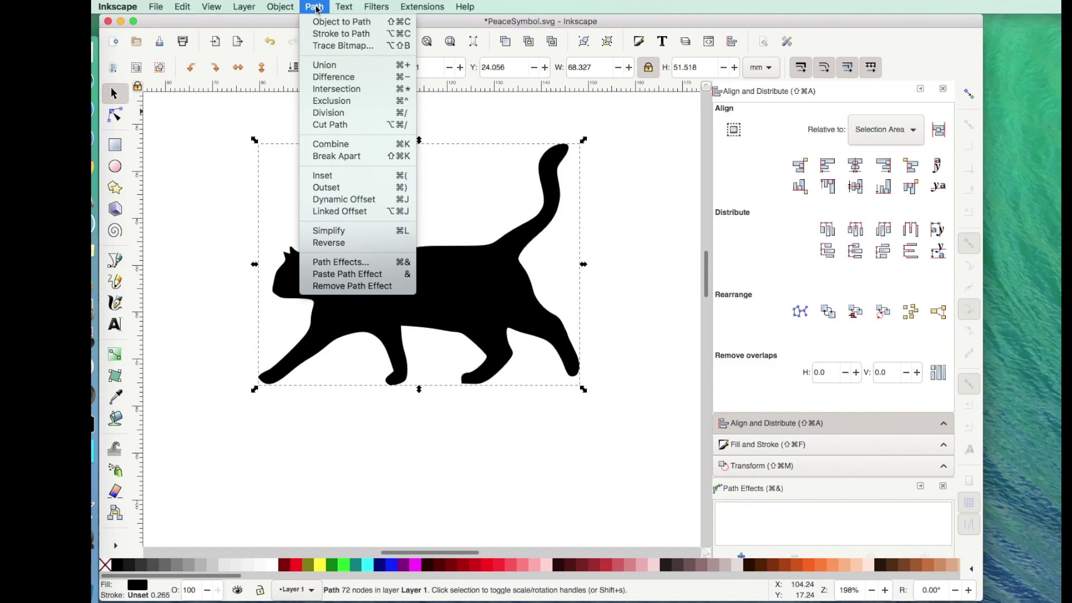
# - Make a linked offset of the cat, enlarge it, fill it orange #FF6600, and shift it down
pyautogui.click(330, 215)
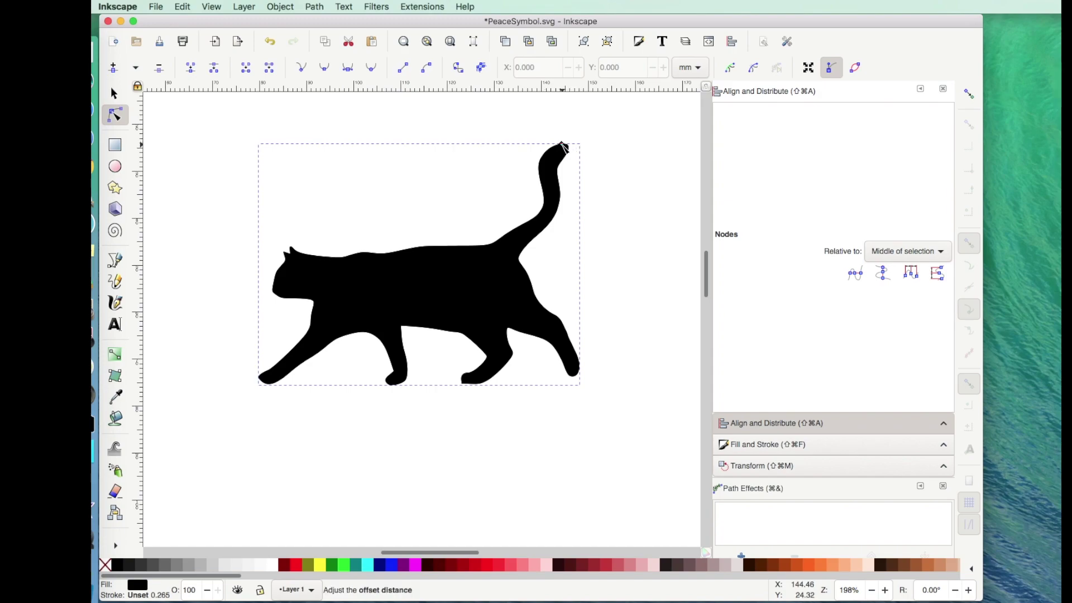
pyautogui.moveTo(564, 146); pyautogui.dragTo(570, 137)
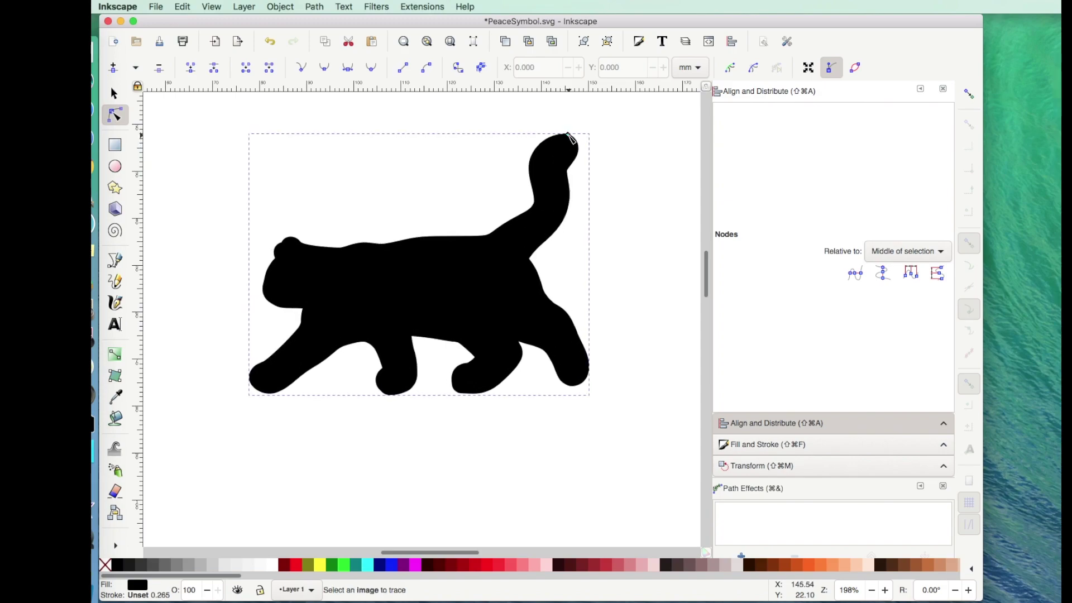
pyautogui.click(115, 95)
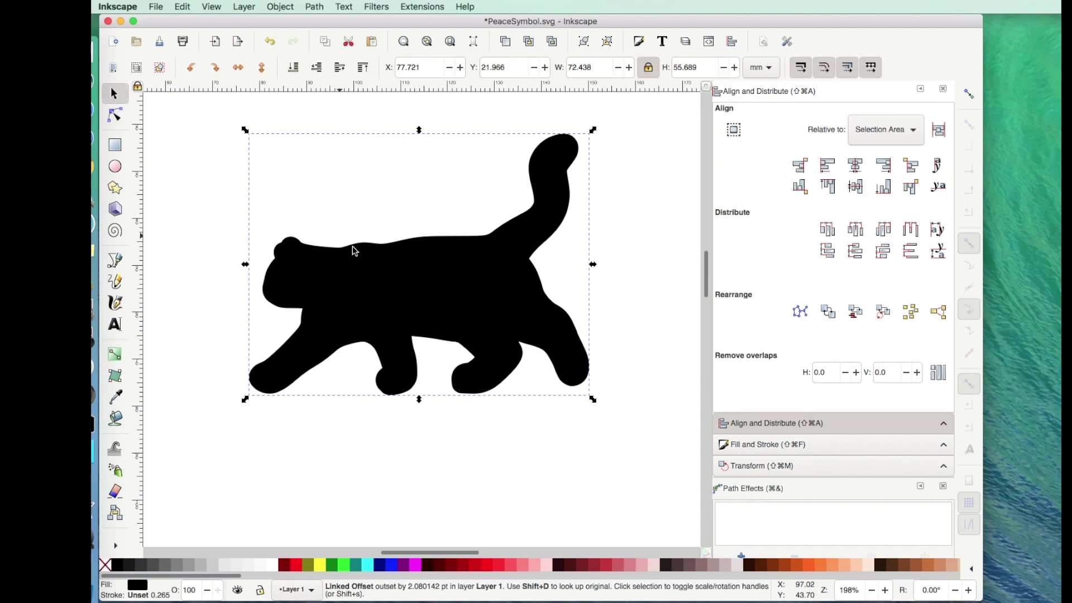
pyautogui.click(418, 305)
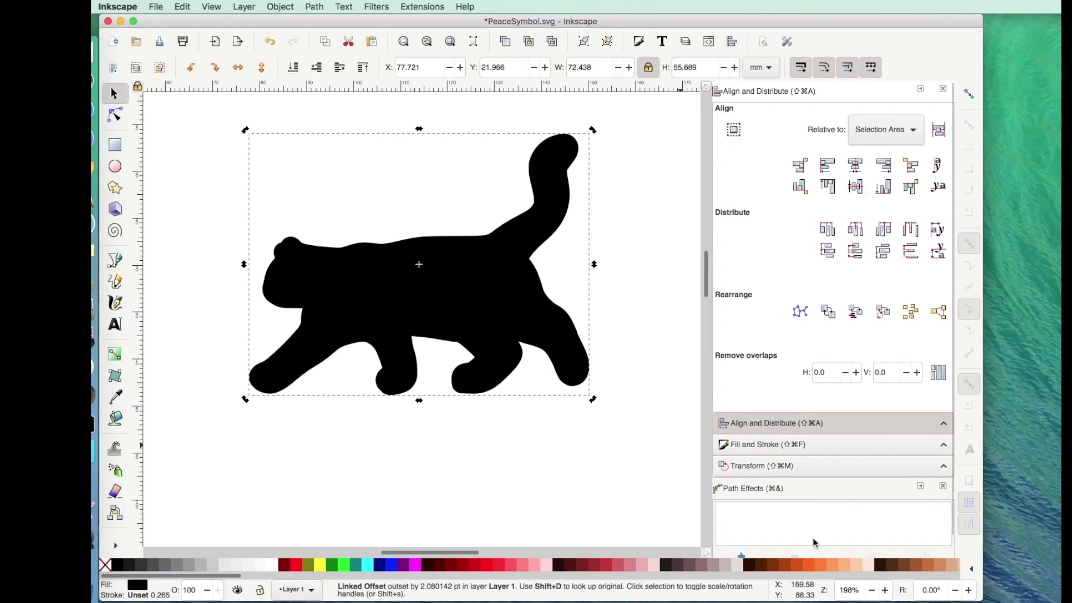
pyautogui.click(812, 566)
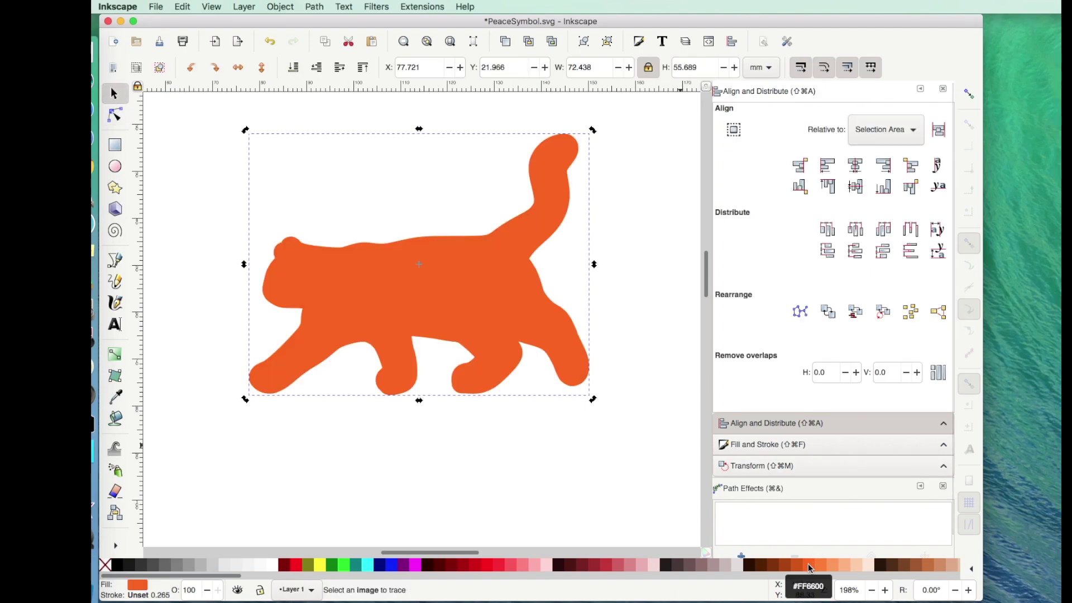
pyautogui.moveTo(515, 313); pyautogui.dragTo(518, 367)
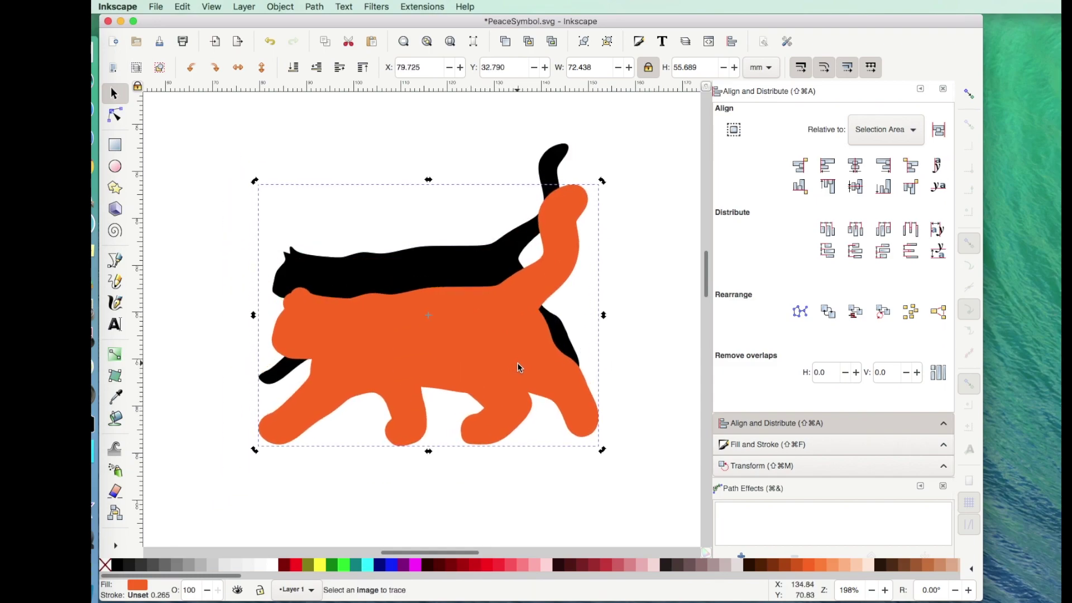
pyautogui.click(403, 141)
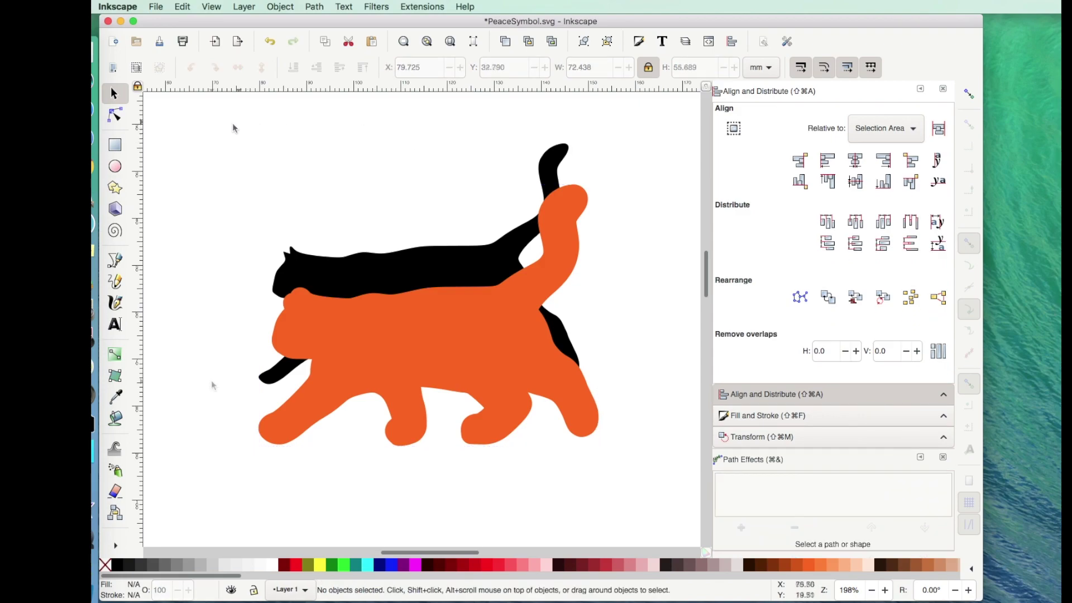
# - Raise the black cat to top, centre both cats on both axes, then close Inkscape discarding changes
pyautogui.click(439, 252)
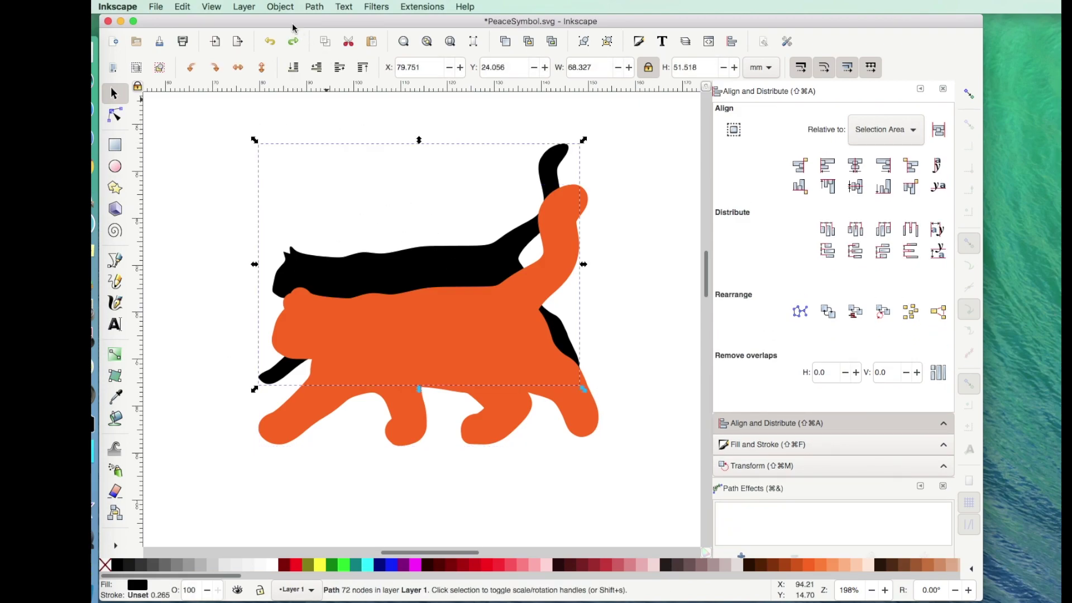
pyautogui.click(279, 8)
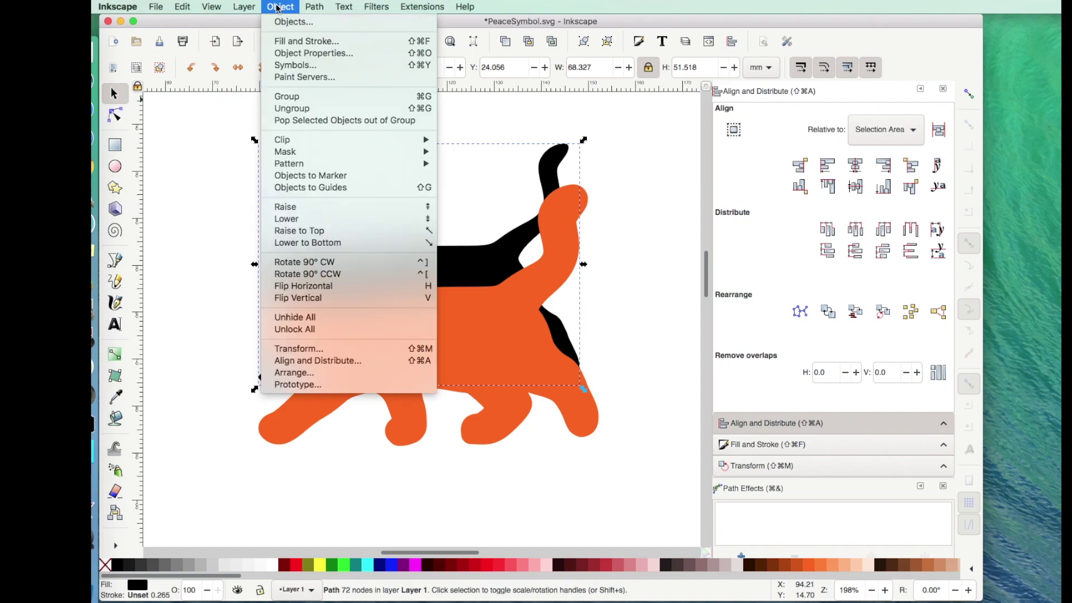
pyautogui.click(295, 231)
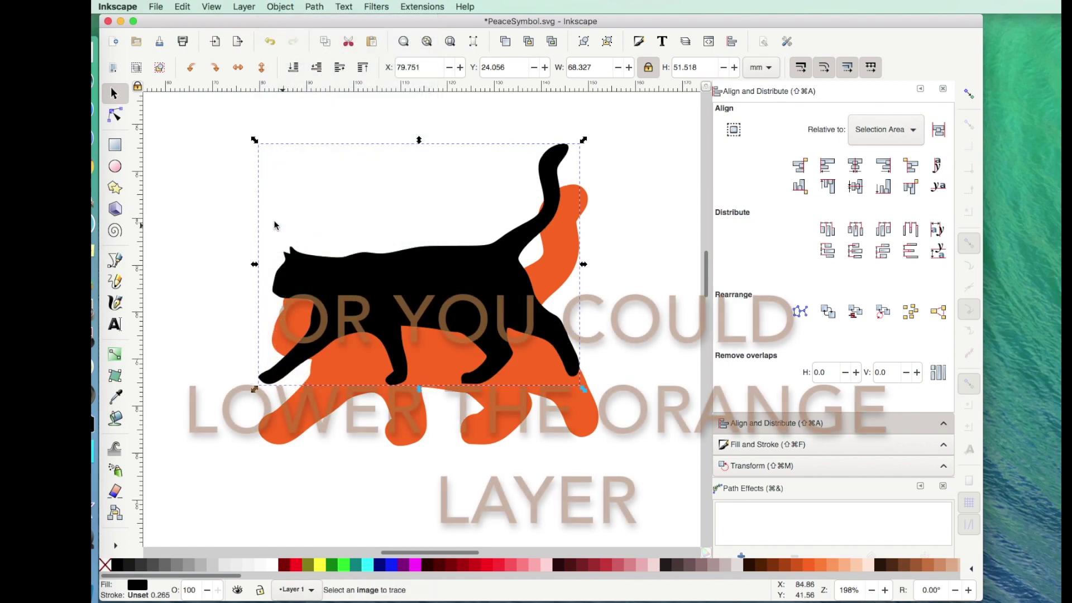
pyautogui.click(174, 126)
pyautogui.moveTo(175, 123); pyautogui.dragTo(637, 480)
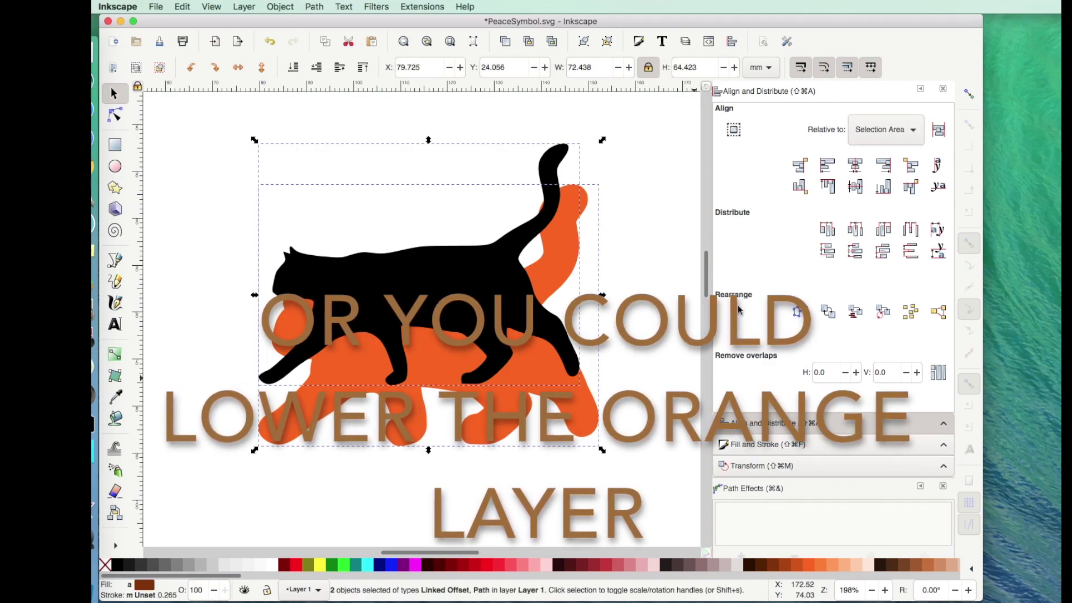
pyautogui.click(855, 165)
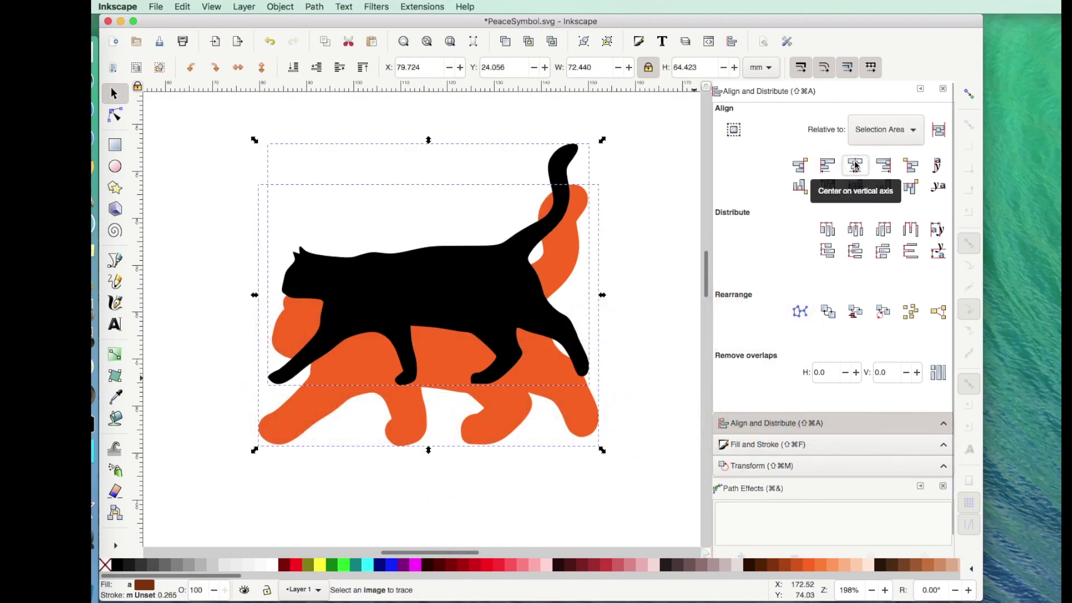
pyautogui.click(857, 188)
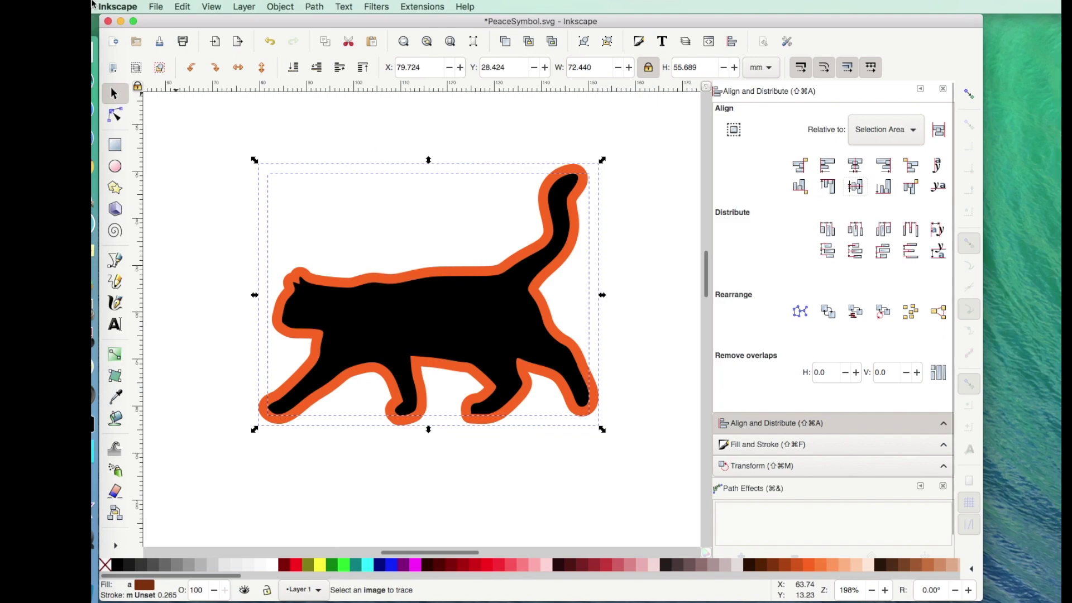
pyautogui.click(108, 21)
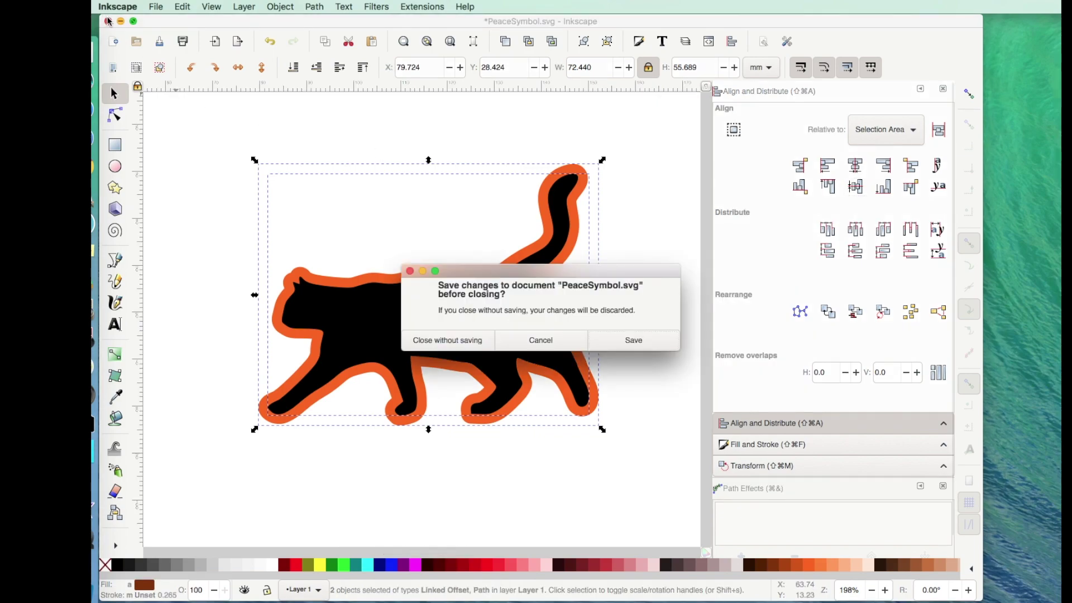
pyautogui.click(469, 342)
# - Upload PeaceSymbol.svg to Design Space as a vector image named PeaceSymbol2
pyautogui.click(441, 340)
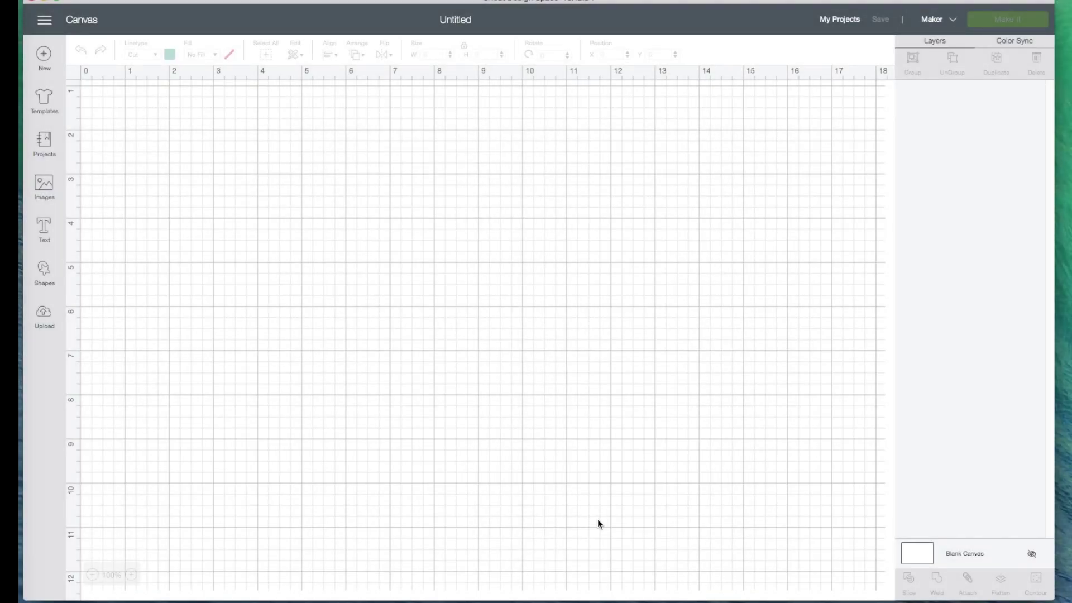
pyautogui.click(44, 316)
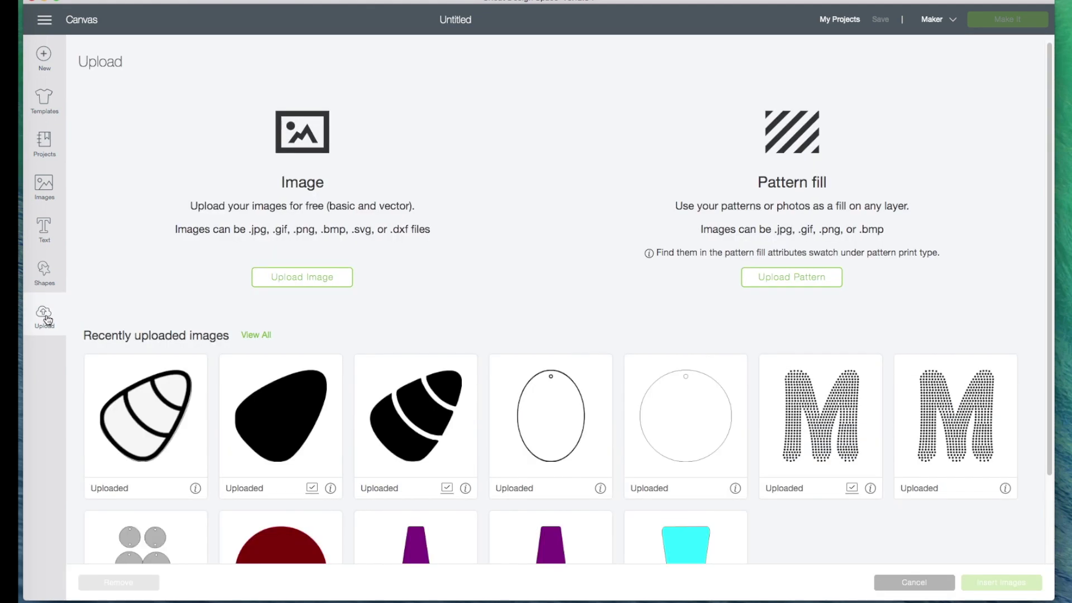
pyautogui.click(292, 278)
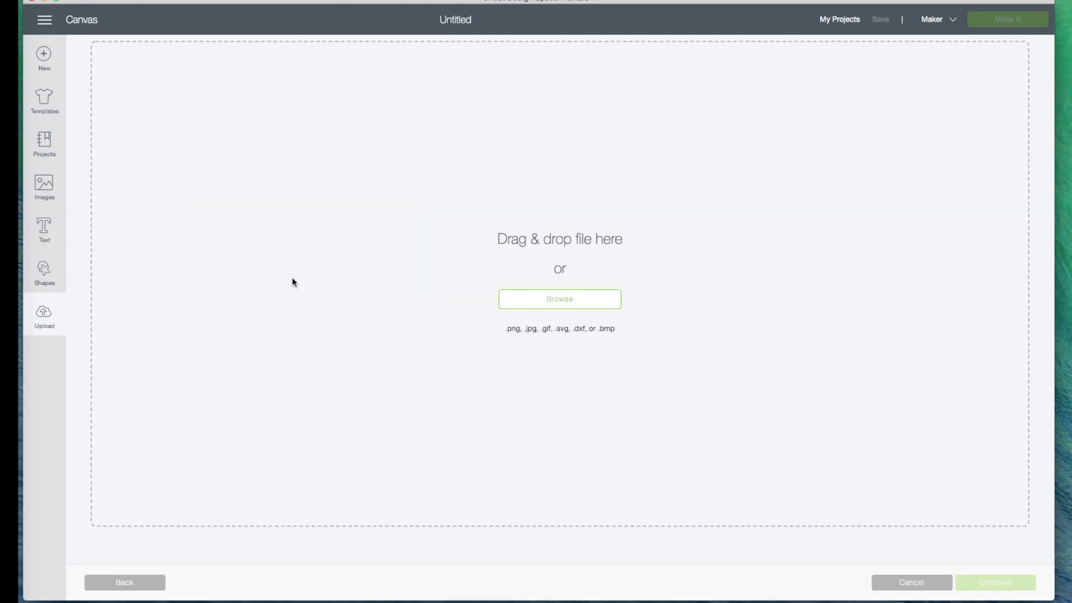
pyautogui.click(570, 303)
pyautogui.scroll(-2, 603, 135)
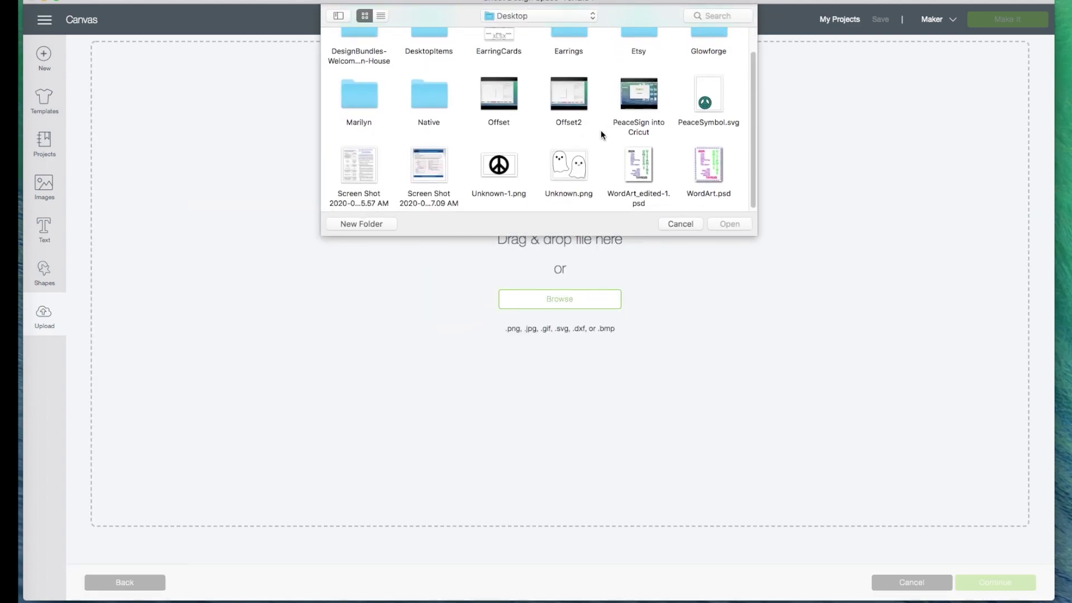
pyautogui.click(708, 93)
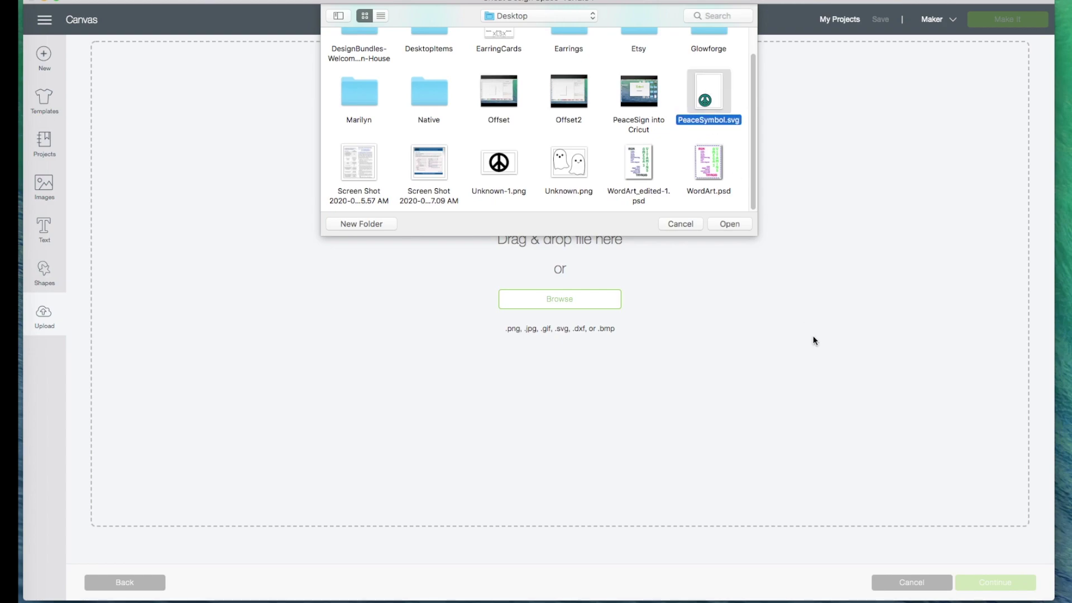
pyautogui.click(738, 224)
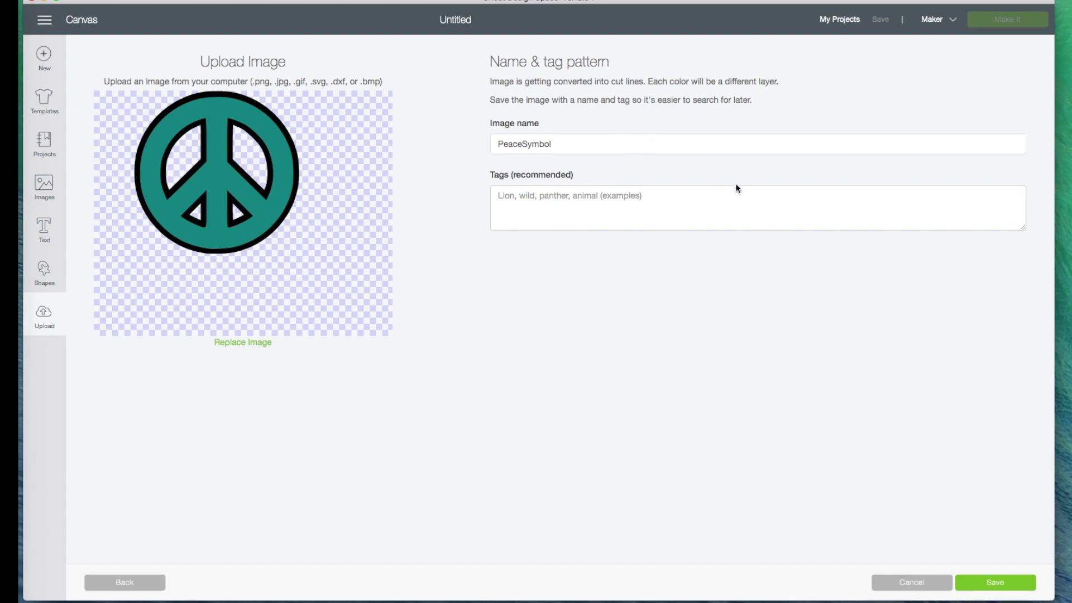
pyautogui.click(739, 146)
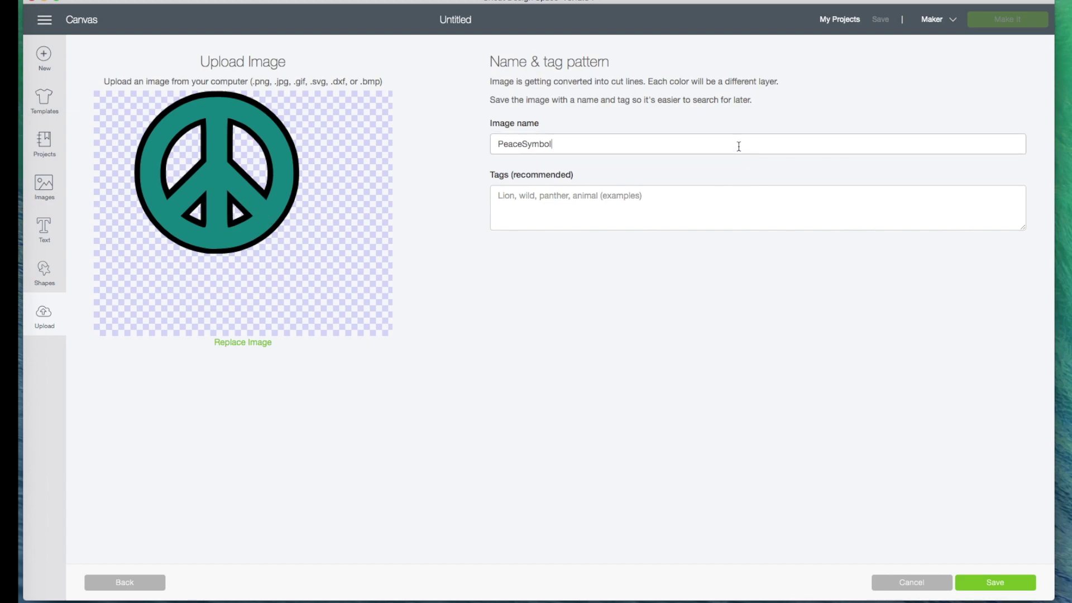
pyautogui.write('2')
pyautogui.click(997, 581)
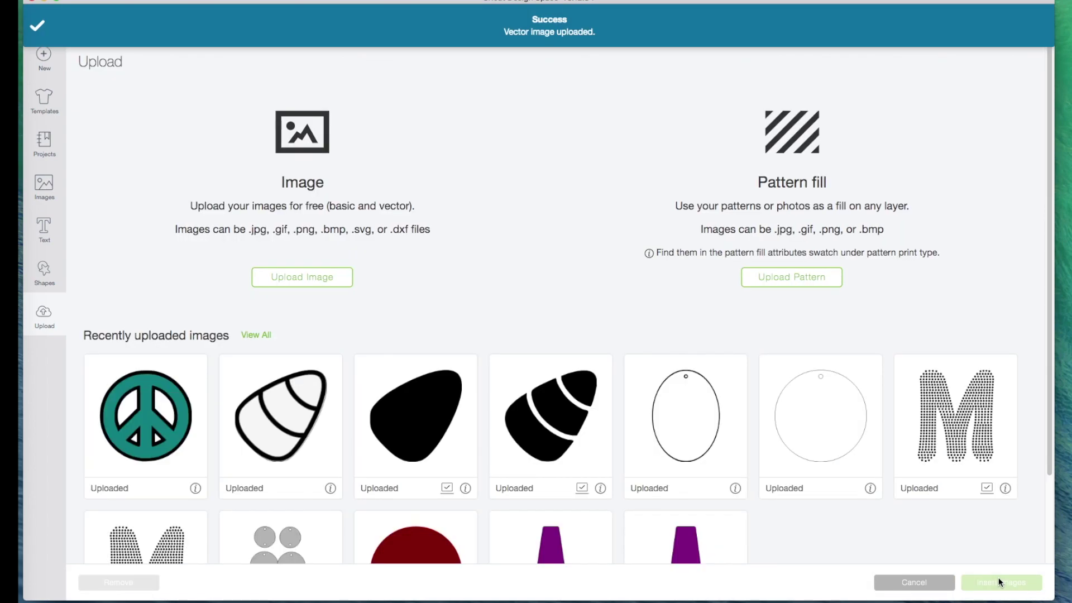
# - Insert the PeaceSymbol2 image from Recently uploaded images onto the blank canvas
pyautogui.click(170, 415)
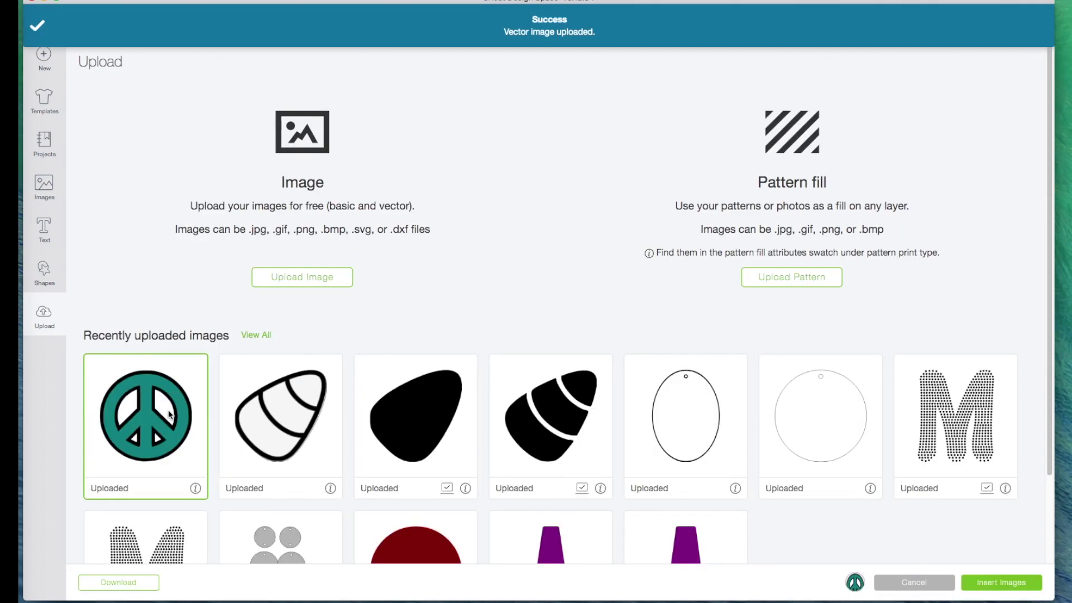
pyautogui.click(995, 583)
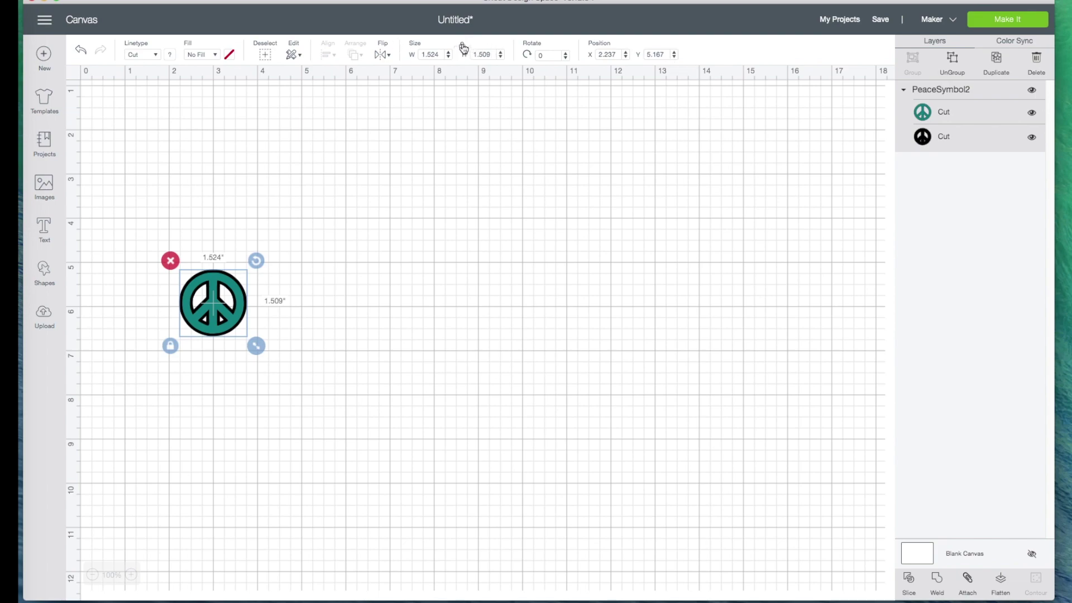
pyautogui.doubleClick(484, 55)
# - Set the peace symbol's height to 4 in, ungroup it, and drag the teal layer right of the black
pyautogui.write('4')
pyautogui.press('Return')
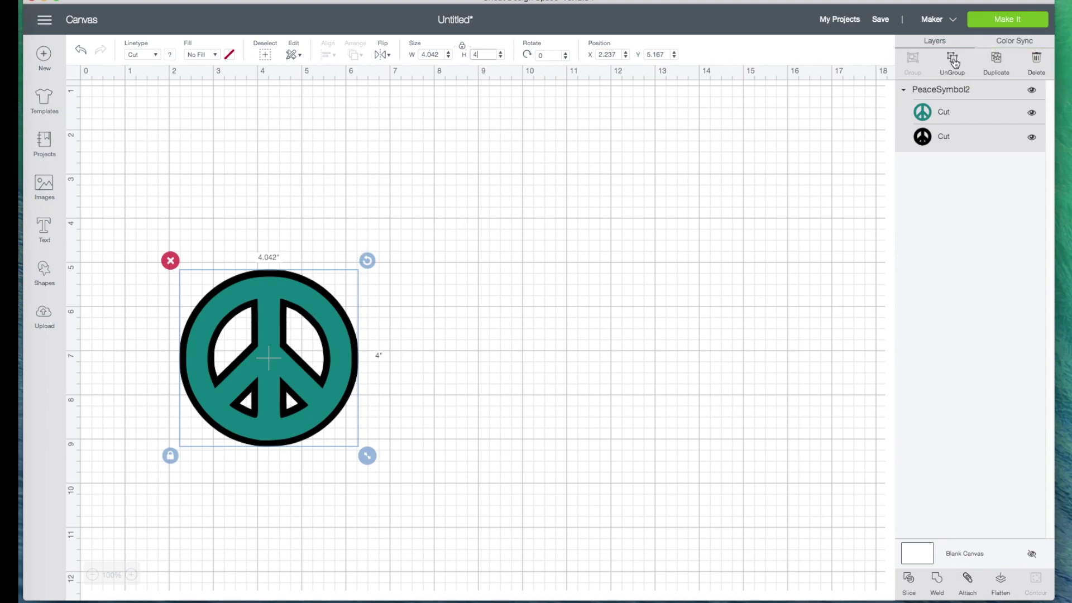
pyautogui.click(954, 60)
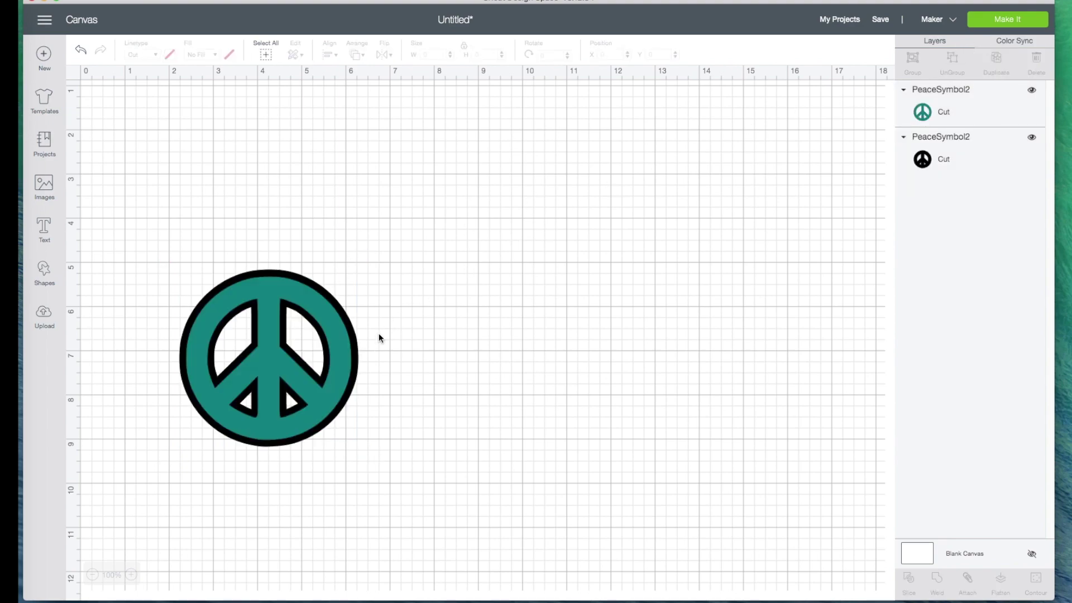
pyautogui.moveTo(342, 366); pyautogui.dragTo(631, 258)
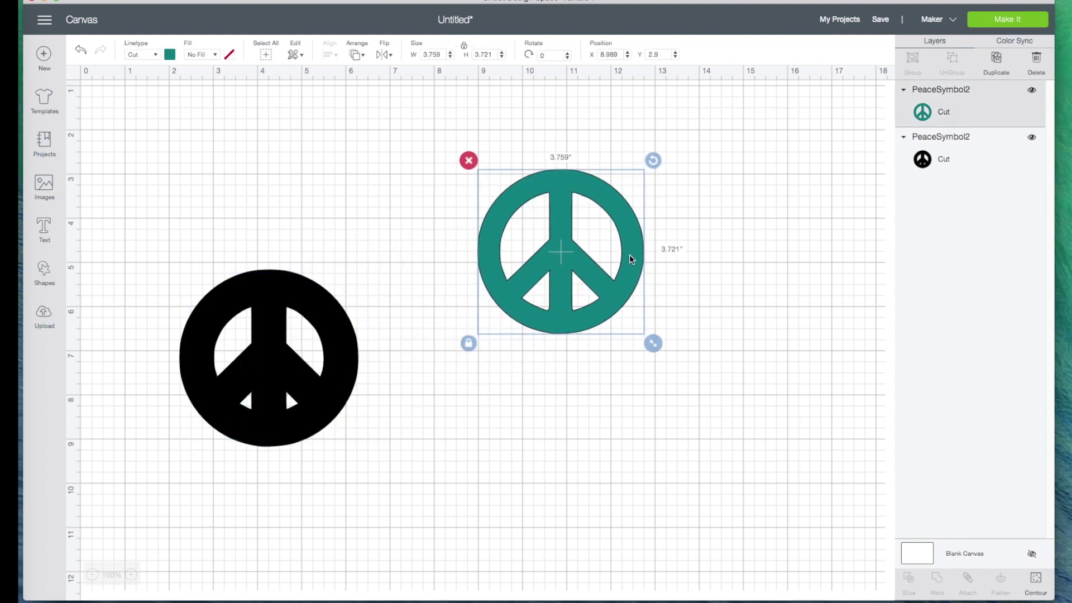